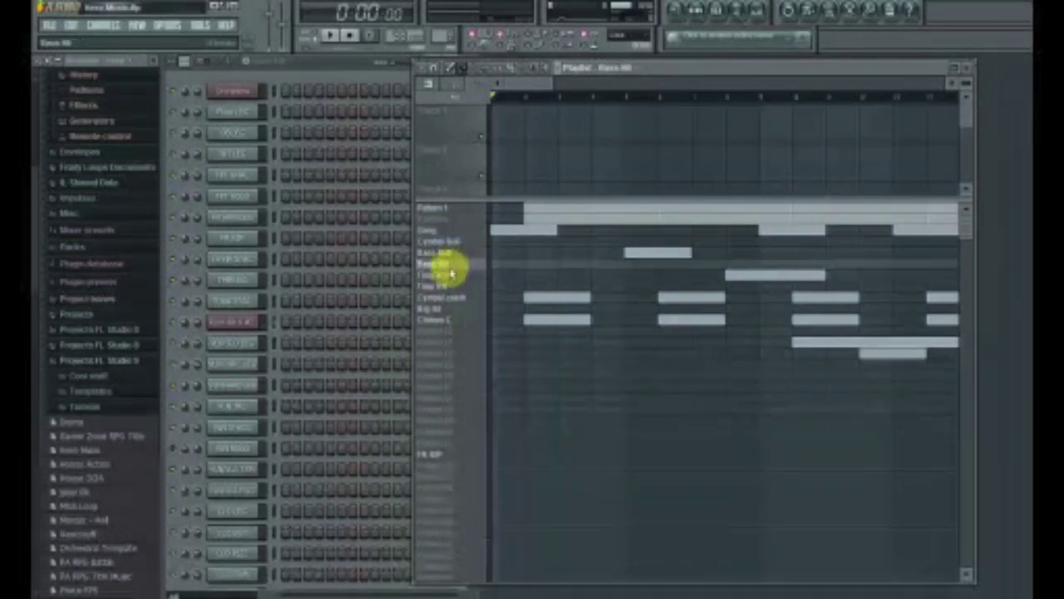
Step: Select the Gong pattern and open the Gong channel's notes in the piano roll
left_click(453, 210)
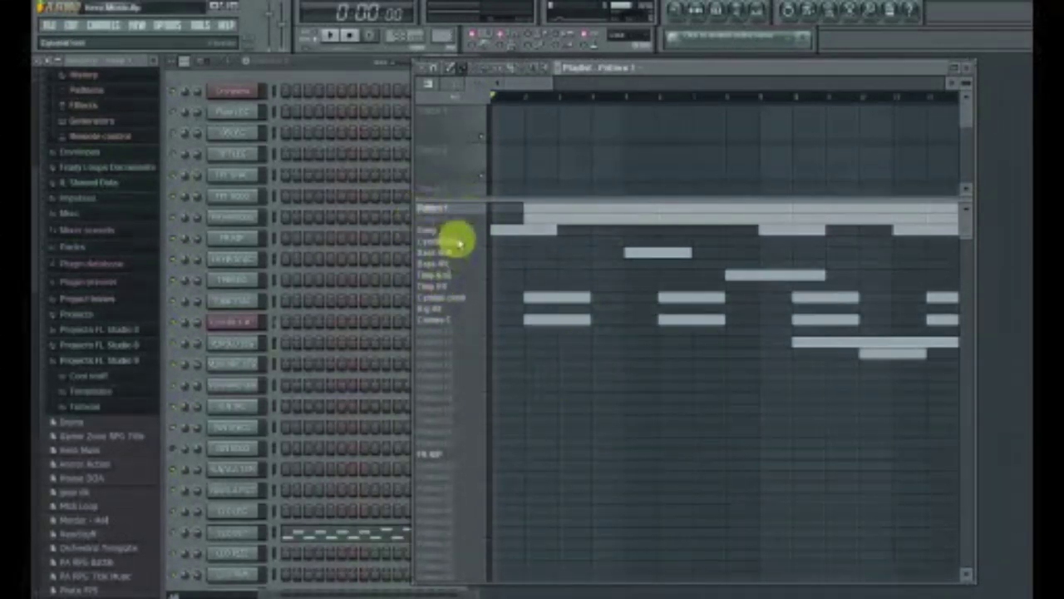
left_click(343, 73)
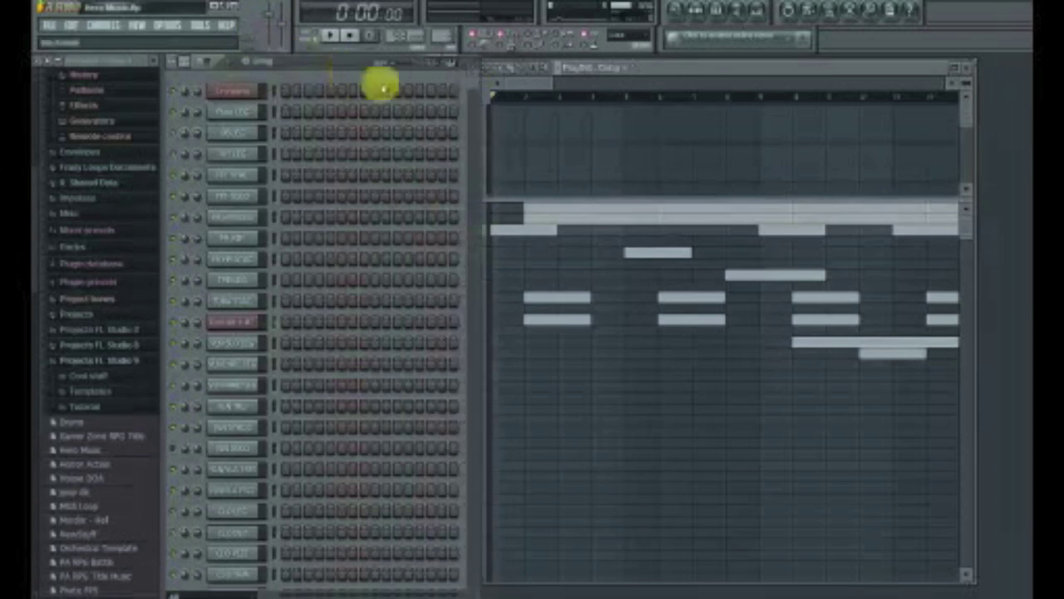
left_click(492, 233)
left_click(324, 79)
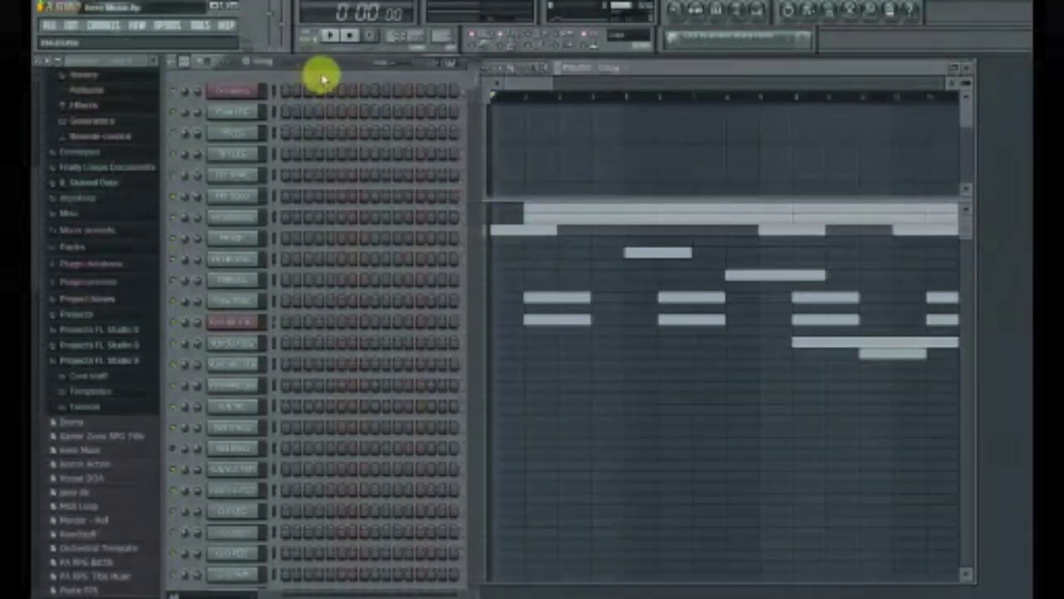
scroll(349, 303, "down", 5)
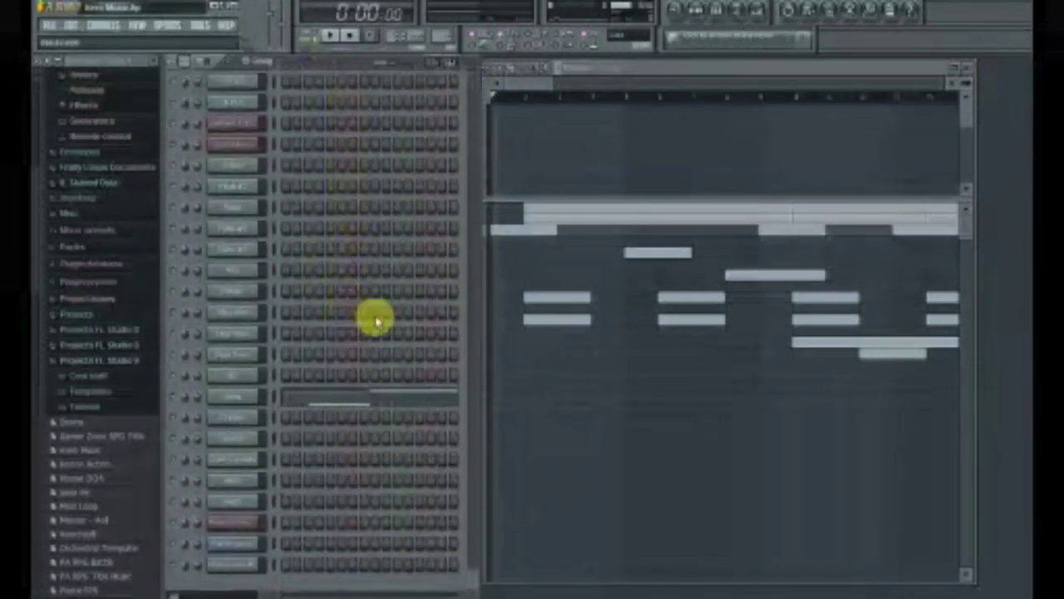
left_click(294, 399)
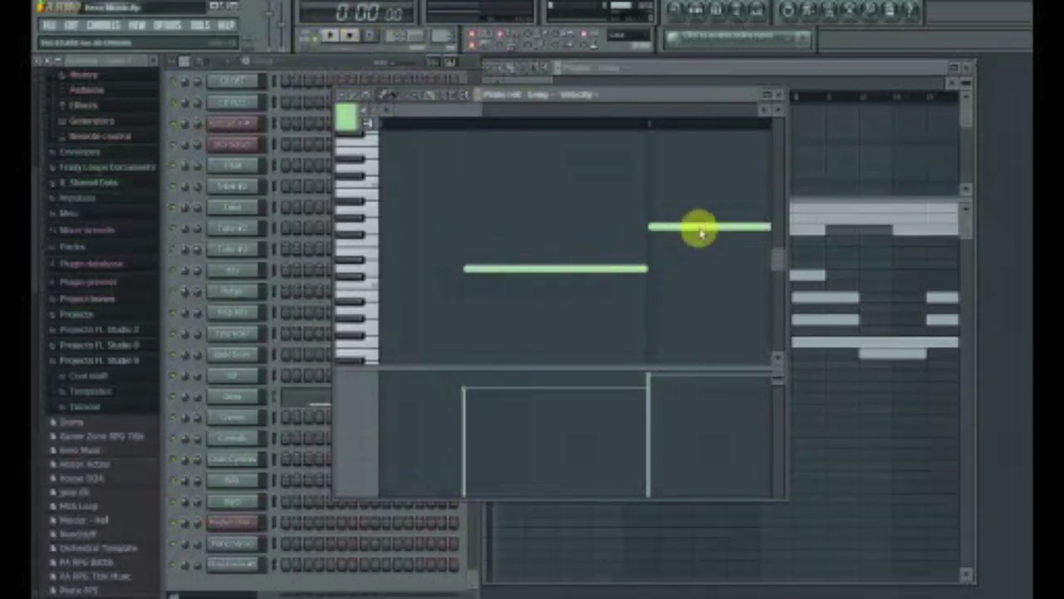
Step: Play the Gong pattern on its own twice, stopping after each playback
left_click(329, 36)
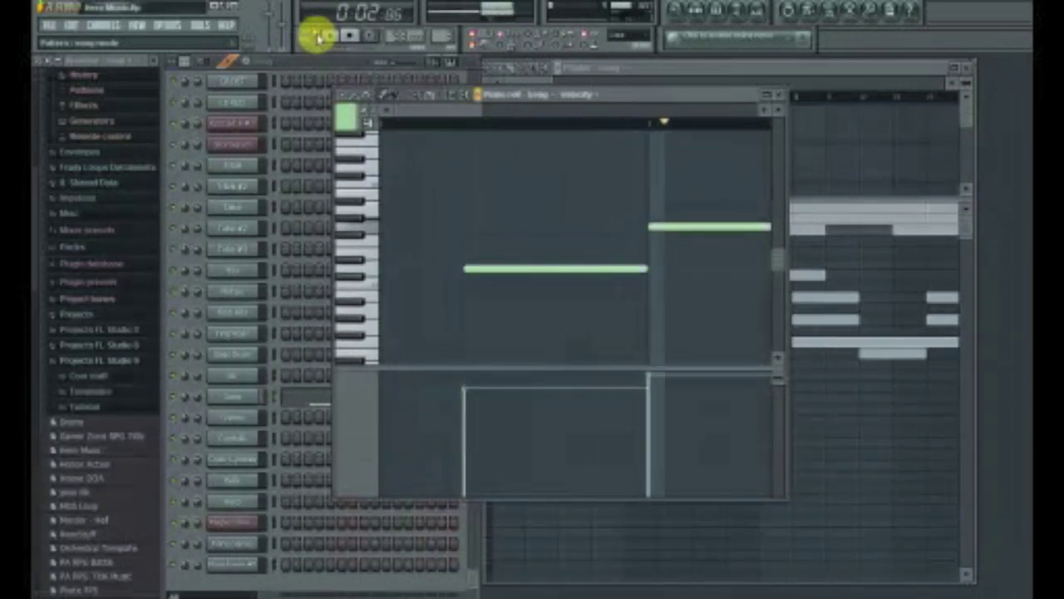
left_click(348, 36)
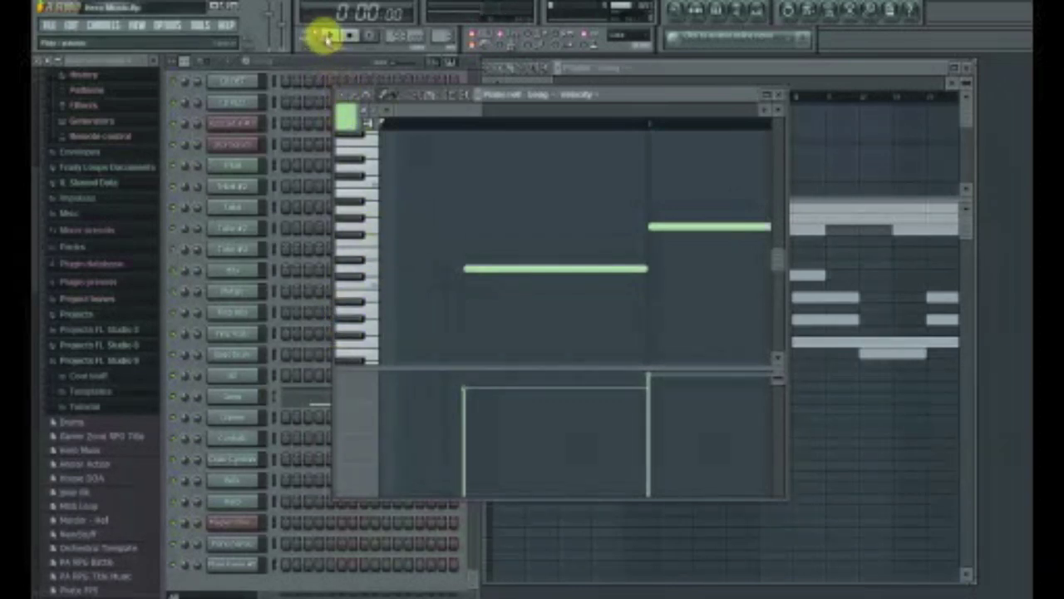
left_click(329, 37)
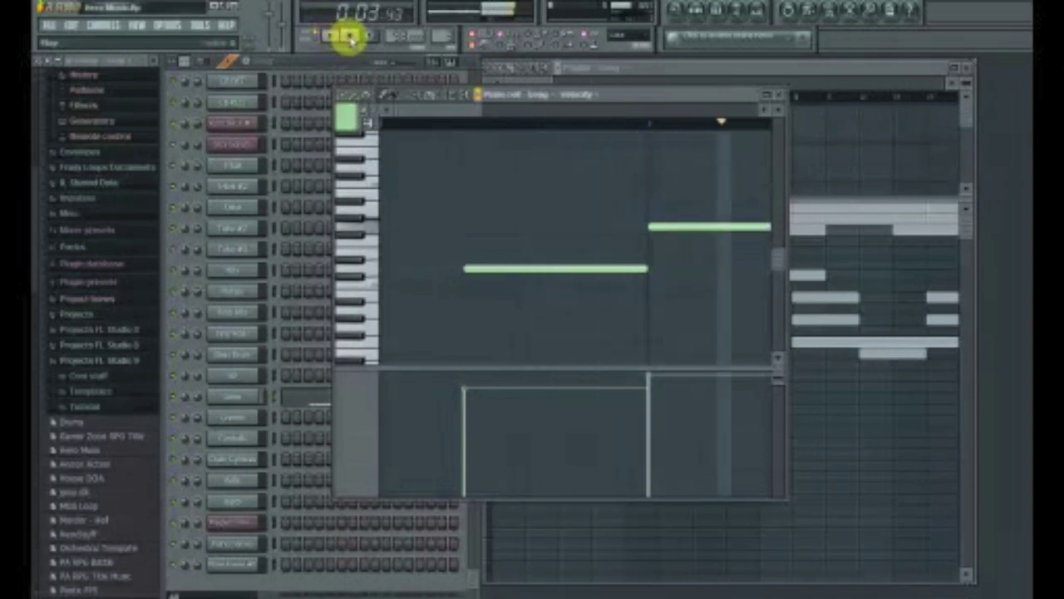
left_click(349, 40)
Step: Return to the playlist and play the song from the beginning past the first Gong clip
left_click(731, 69)
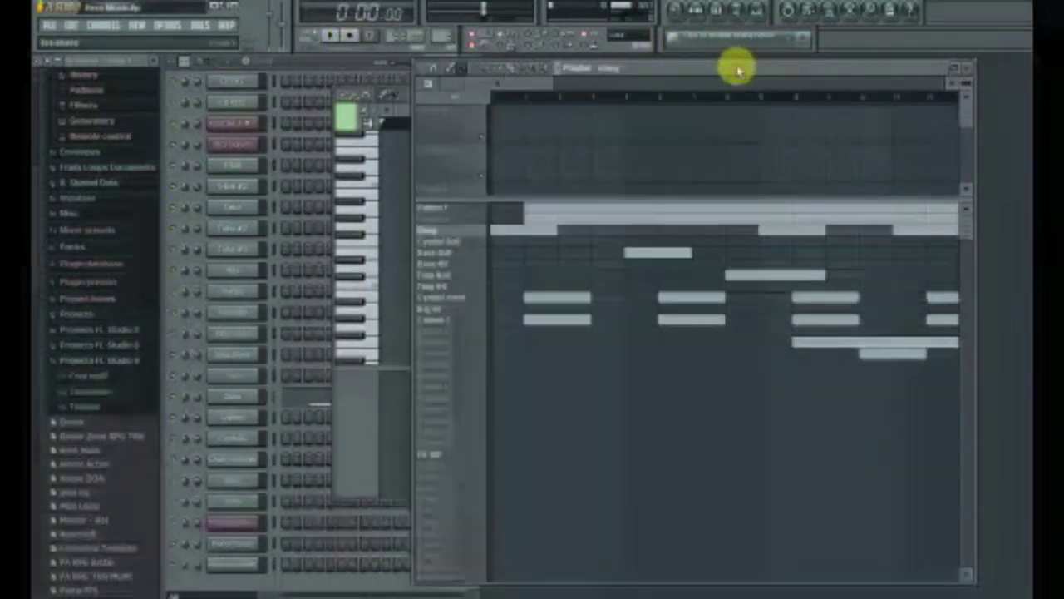
left_click_drag(532, 88, 506, 86)
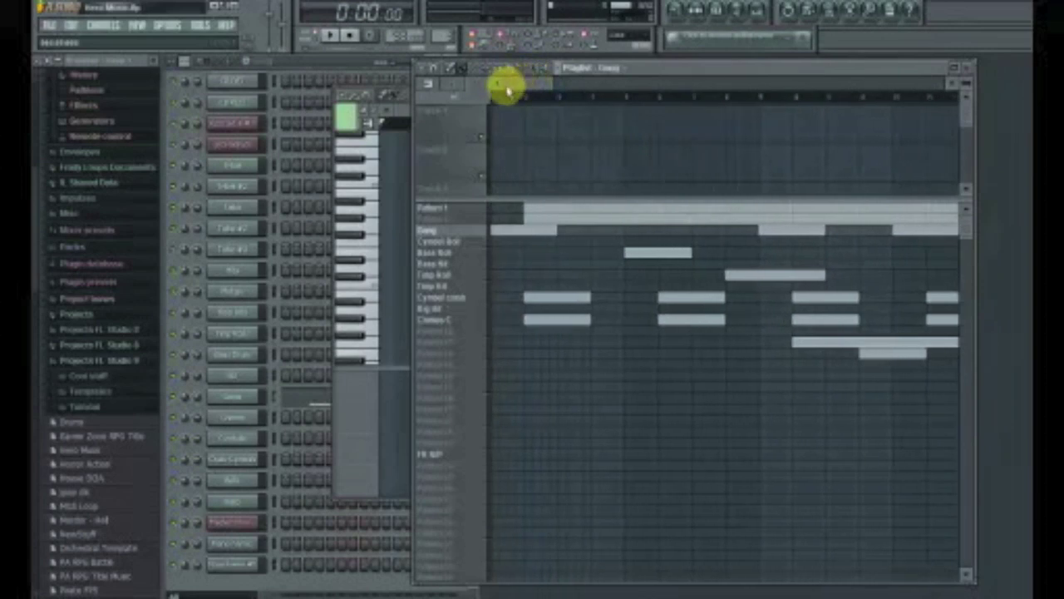
scroll(654, 368, "down", 4)
scroll(649, 372, "up", 4)
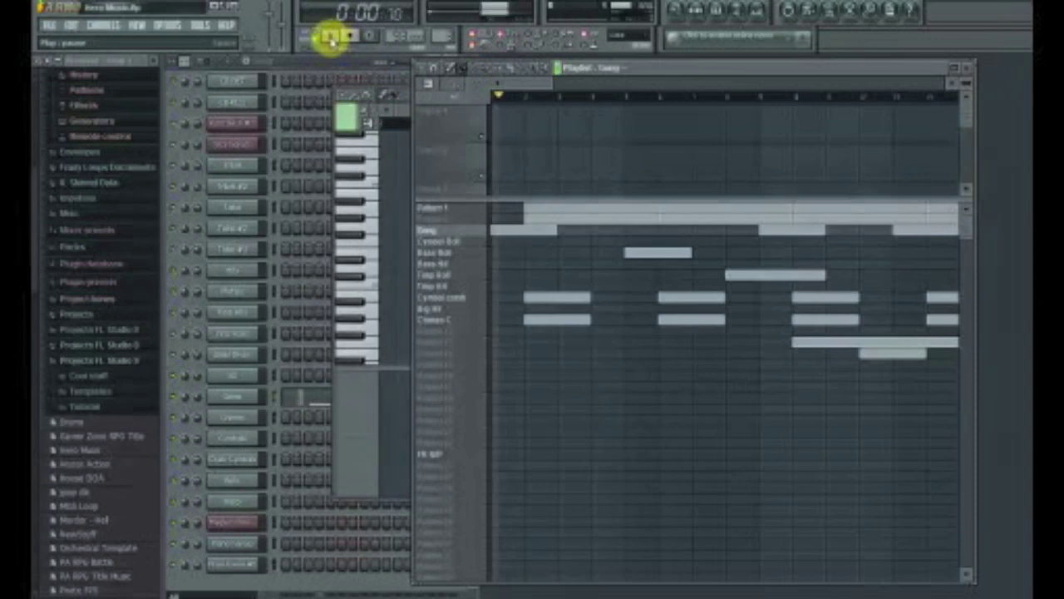
left_click(329, 37)
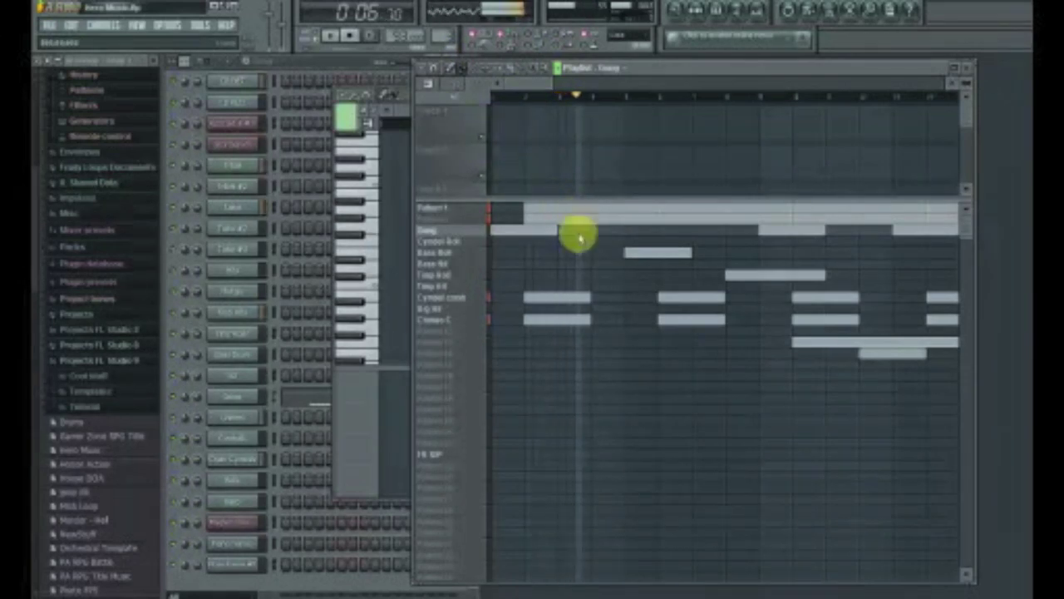
left_click(347, 36)
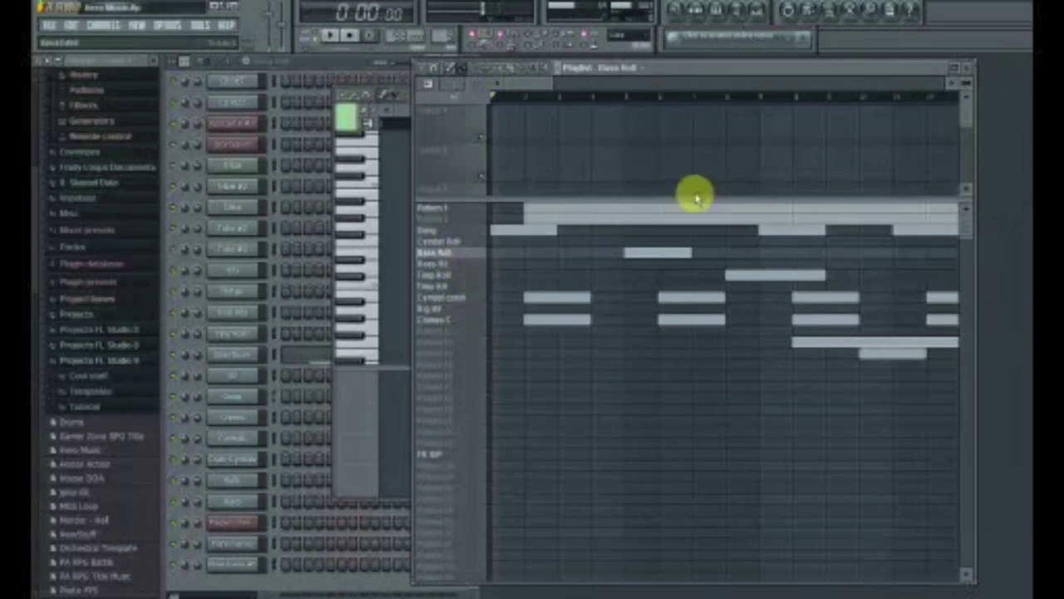
Step: Open the Bass Roll pattern's Bass Drum notes in the piano roll and play the pattern on its own
left_click(344, 66)
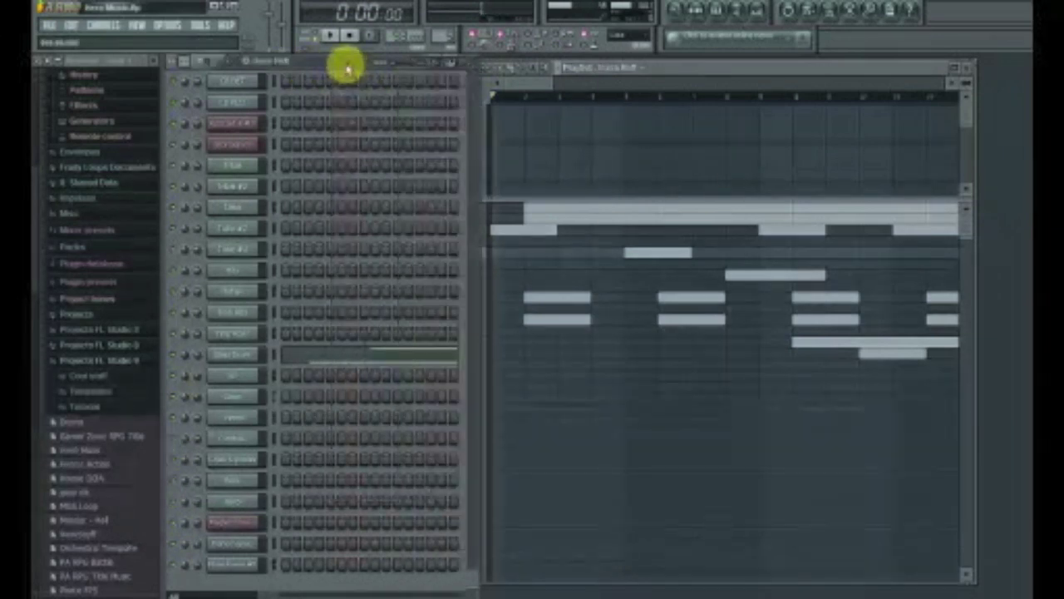
left_click(335, 357)
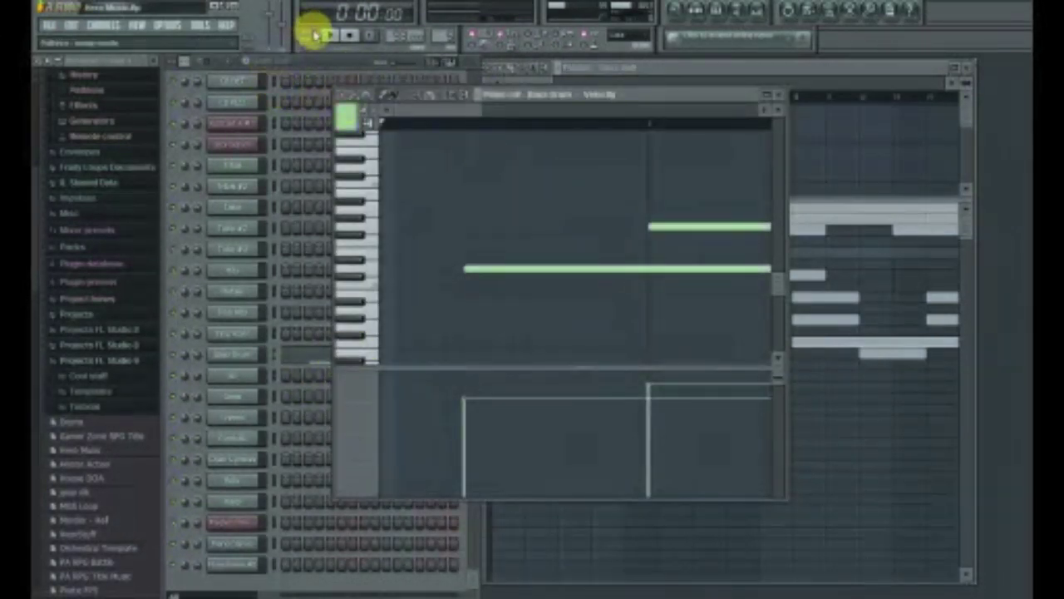
left_click(330, 38)
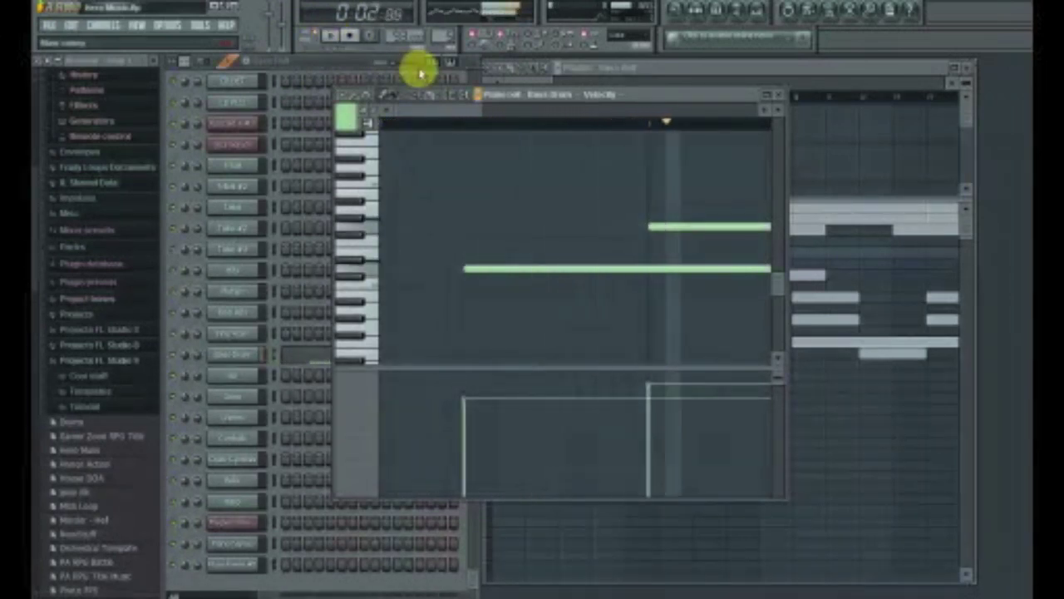
left_click(349, 35)
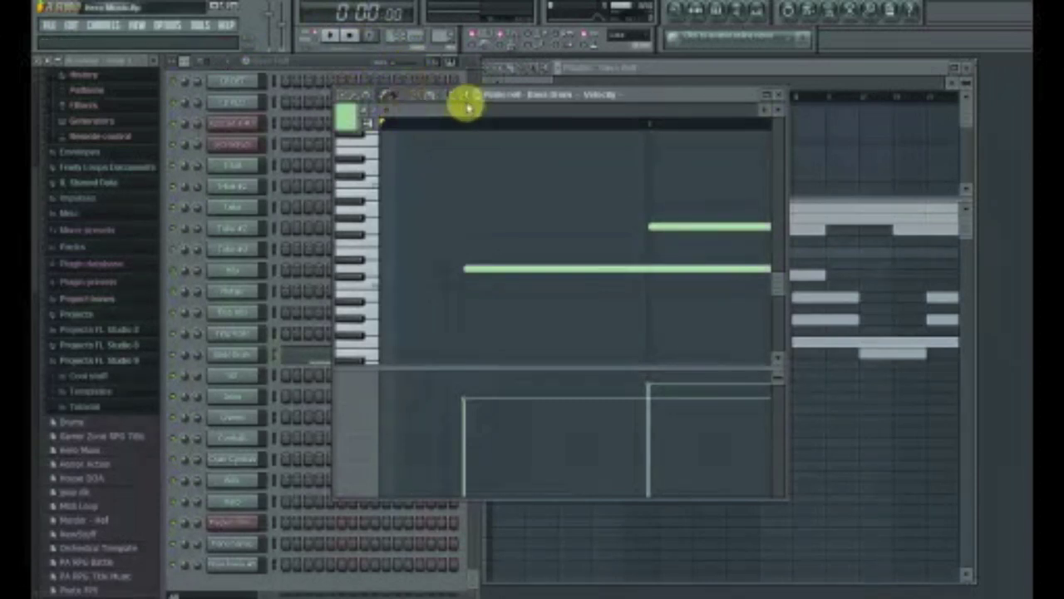
Step: Examine the Bass Drum notes of the Bass Roll pattern along their whole length in the piano roll
left_click(753, 70)
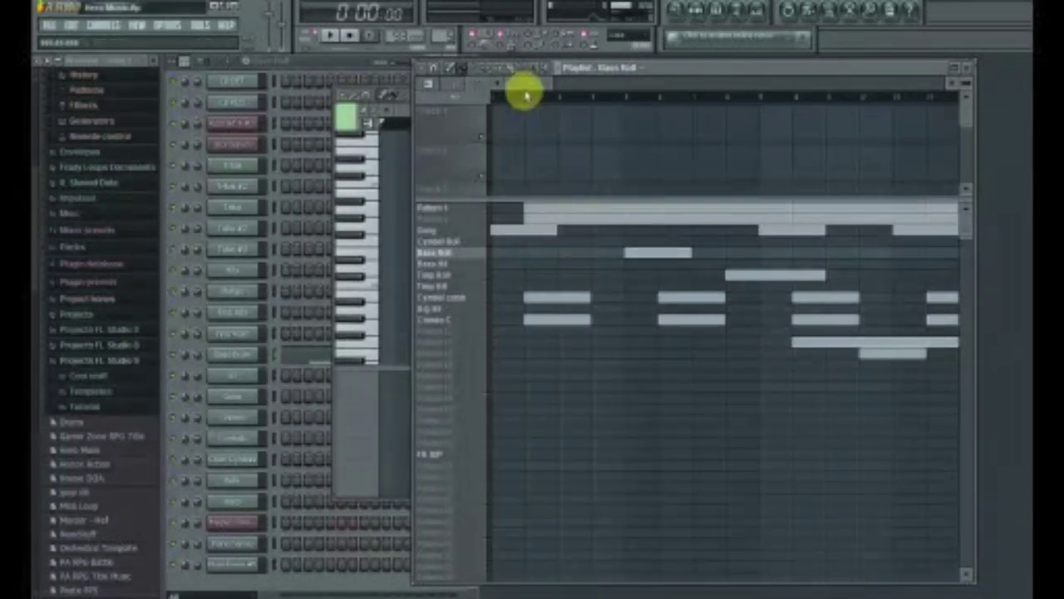
left_click_drag(522, 93, 383, 102)
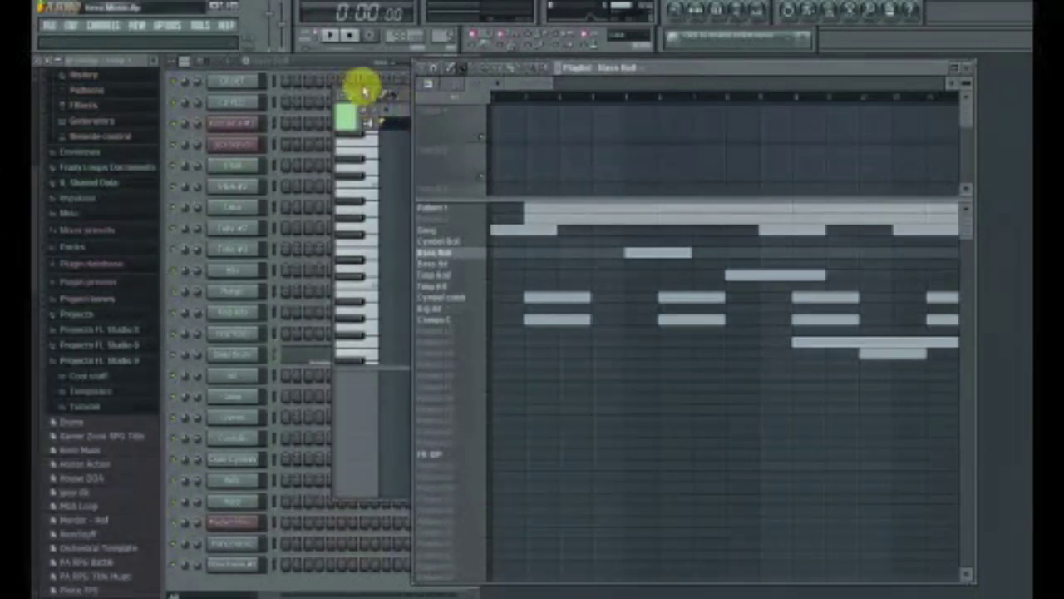
left_click(364, 85)
left_click_drag(707, 98, 703, 121)
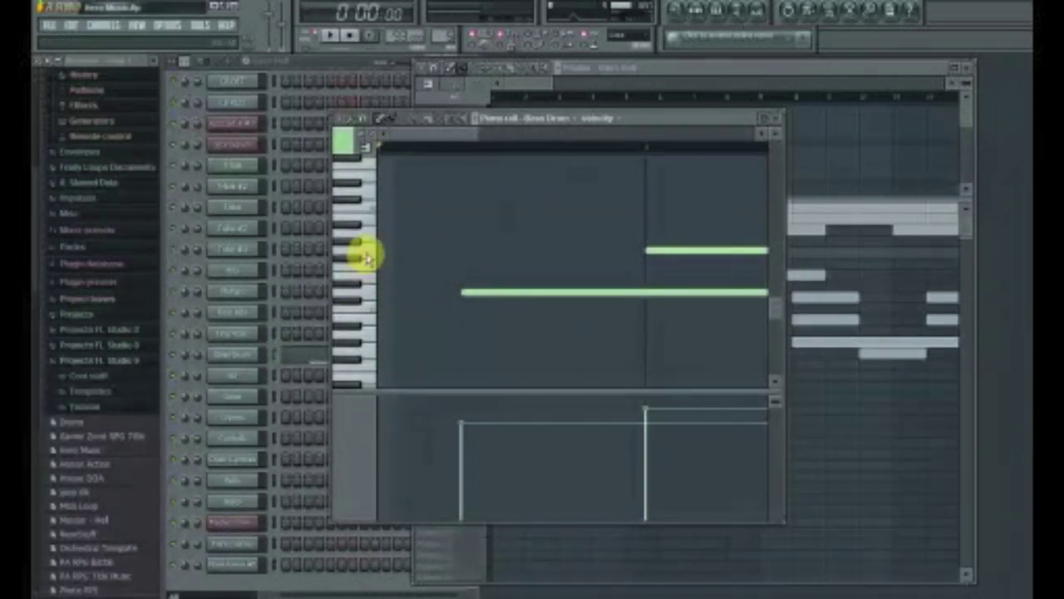
left_click_drag(473, 140, 488, 219)
left_click_drag(494, 136, 487, 308)
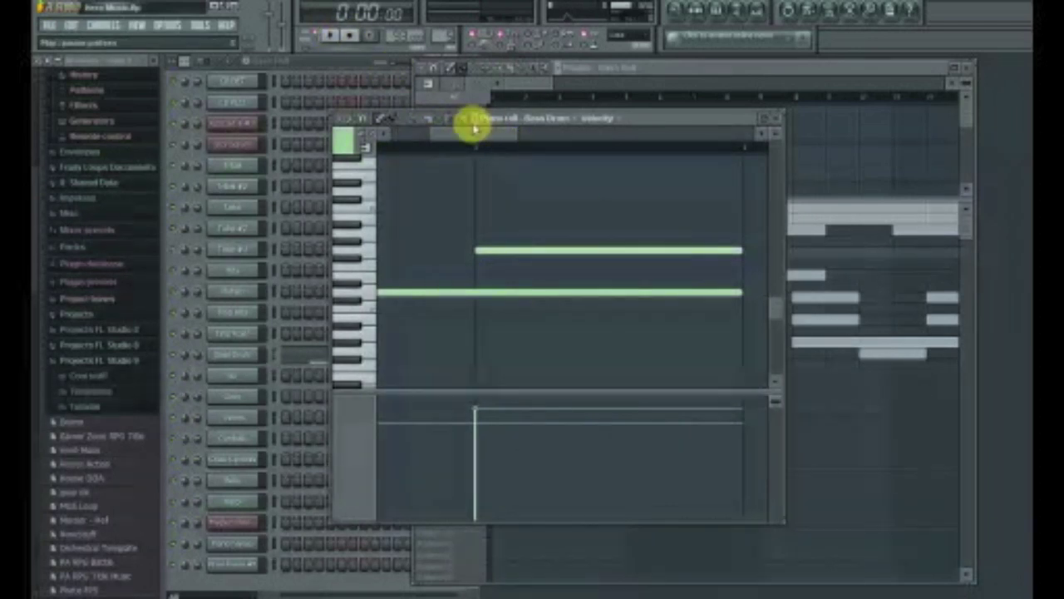
left_click_drag(474, 129, 368, 138)
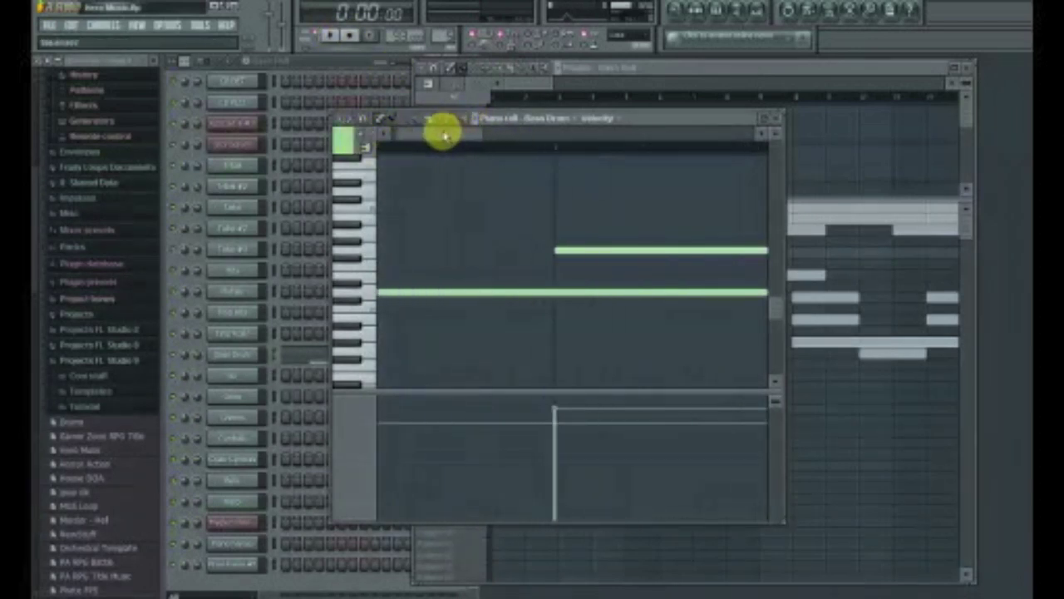
Step: Replay the Bass Roll pattern while following its notes in the piano roll, and stop playback
left_click(331, 36)
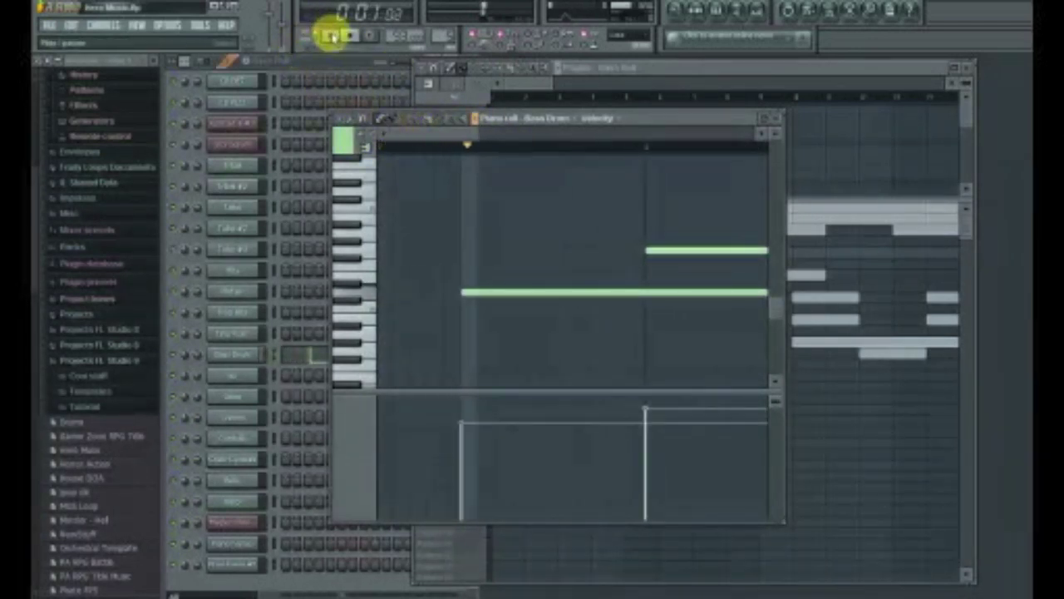
left_click_drag(413, 137, 444, 136)
left_click(349, 36)
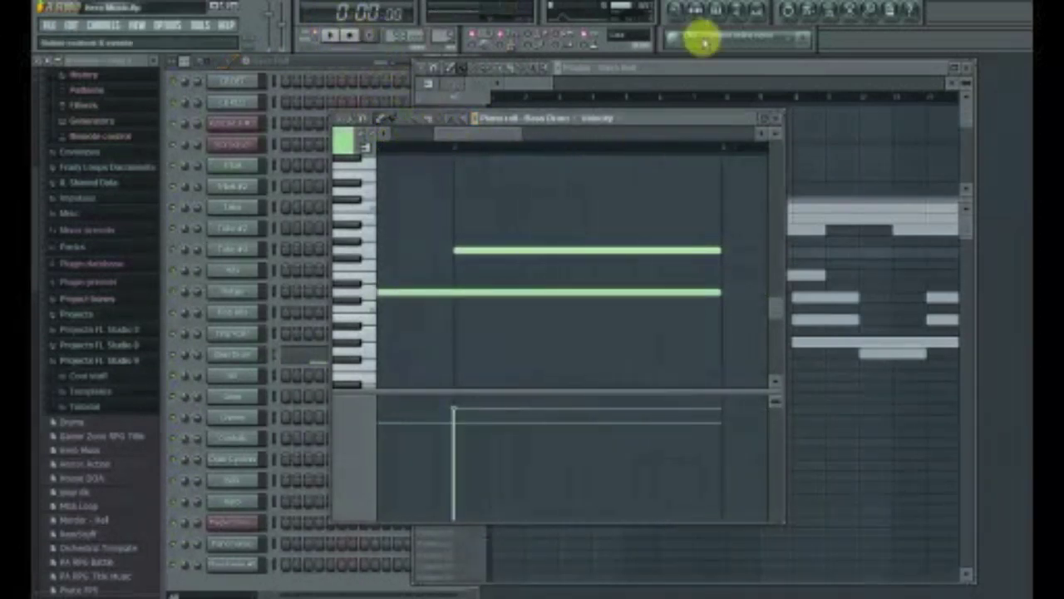
Step: Play the song from about bar 3 in the playlist into the Bass Roll clip and stop playback
left_click(729, 67)
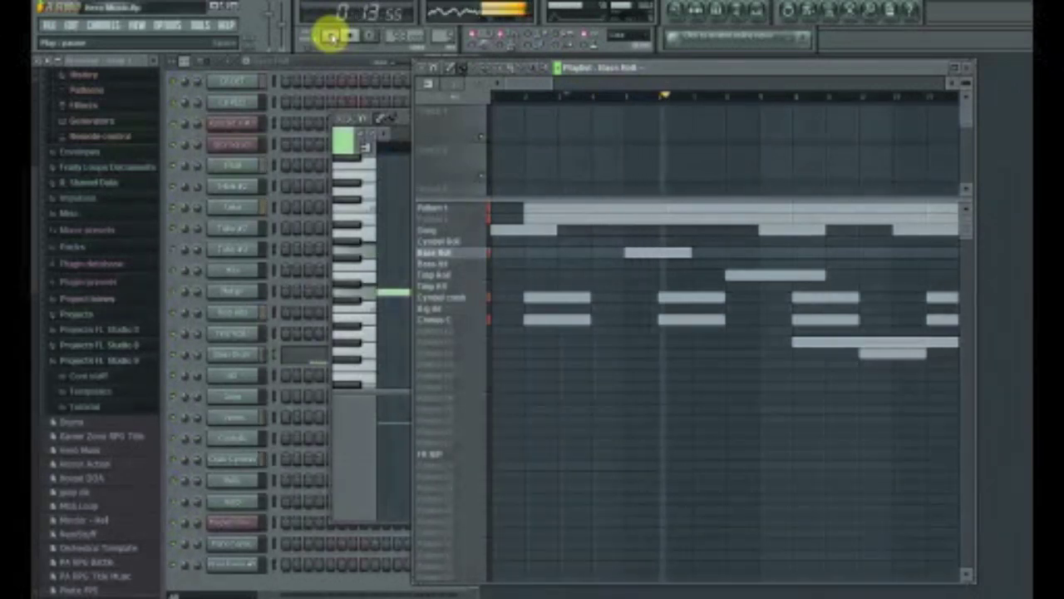
left_click(350, 36)
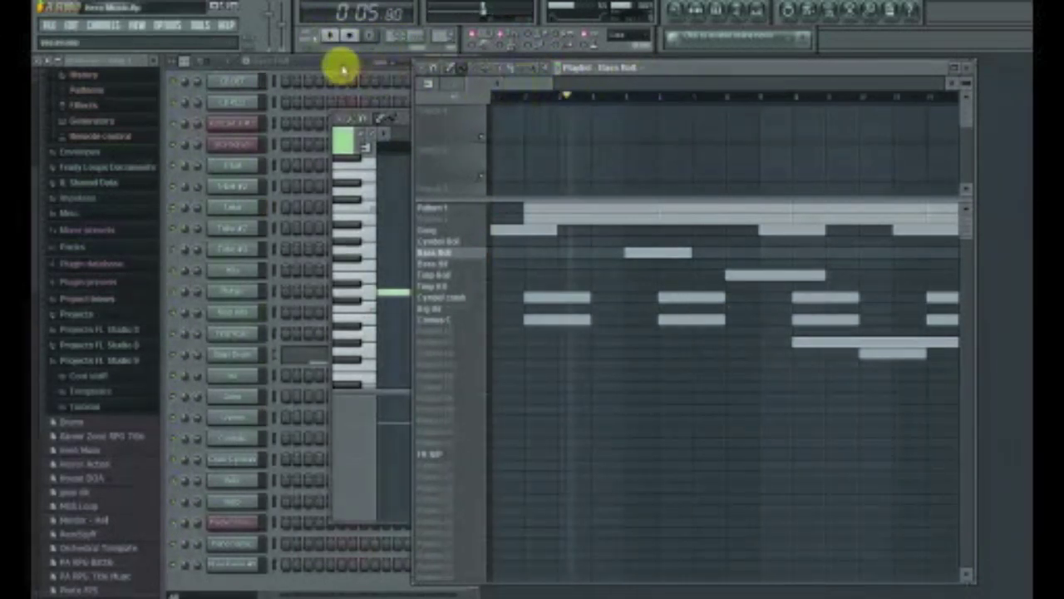
left_click(344, 36)
Step: Select Pattern 25 in a later section of the playlist and play it on its own
left_click_drag(551, 85, 653, 90)
scroll(710, 366, "down", 4)
left_click(457, 342)
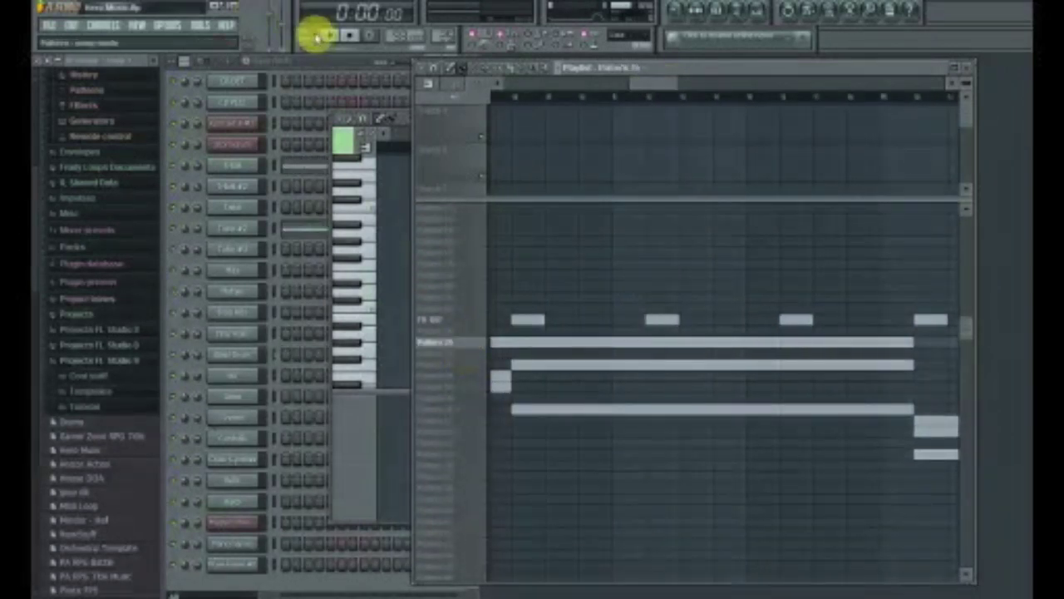
left_click(328, 36)
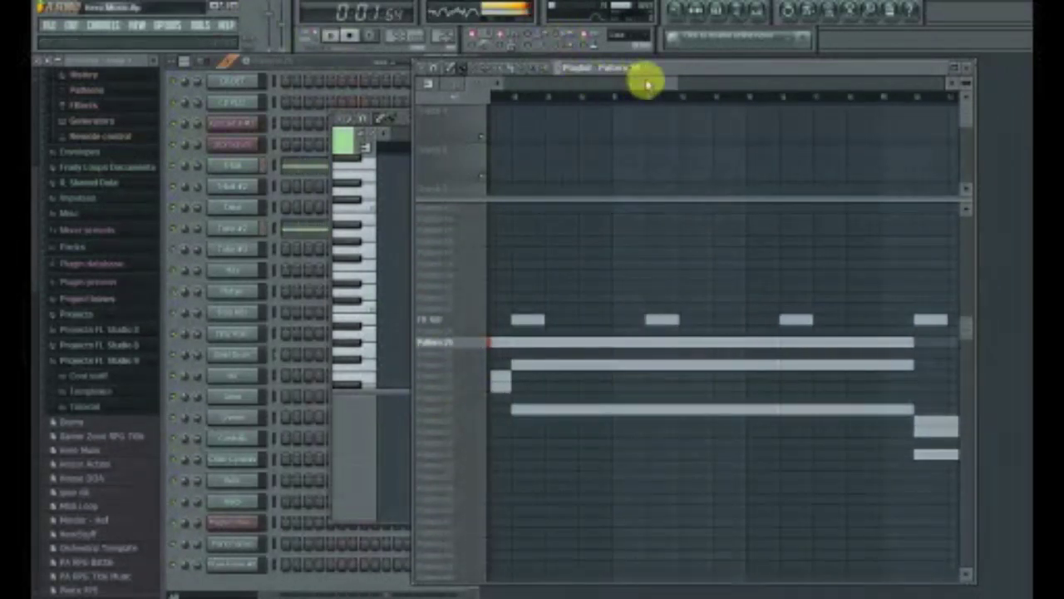
Step: Return to the percussion tracks in the playlist and select the Cymbal Roll, Timp Roll, Bass Hit and Gong patterns in turn
left_click_drag(641, 78, 634, 83)
scroll(587, 235, "up", 4)
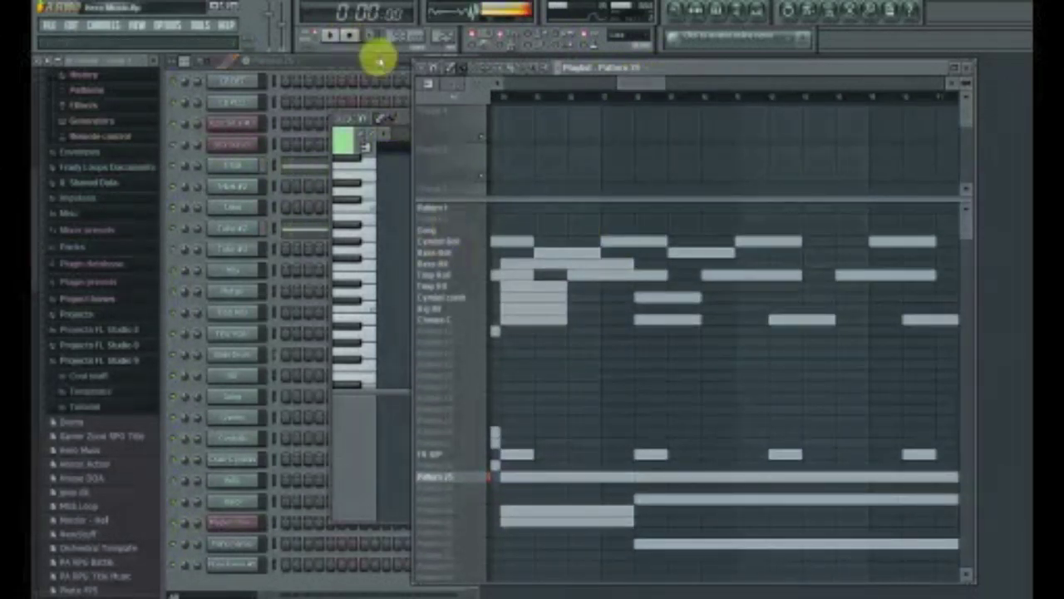
left_click(462, 242)
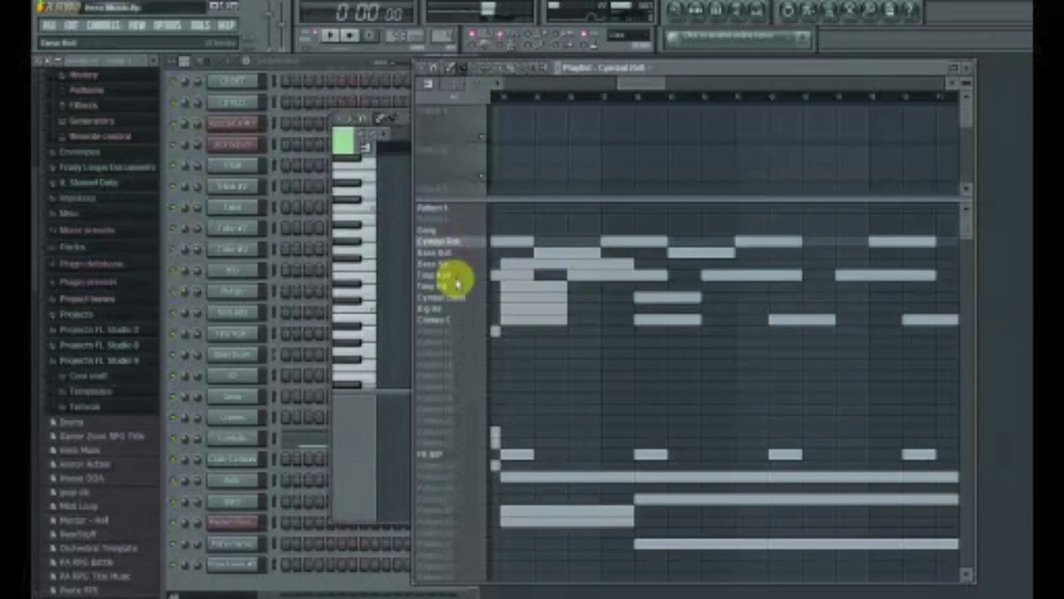
left_click(457, 276)
left_click(456, 264)
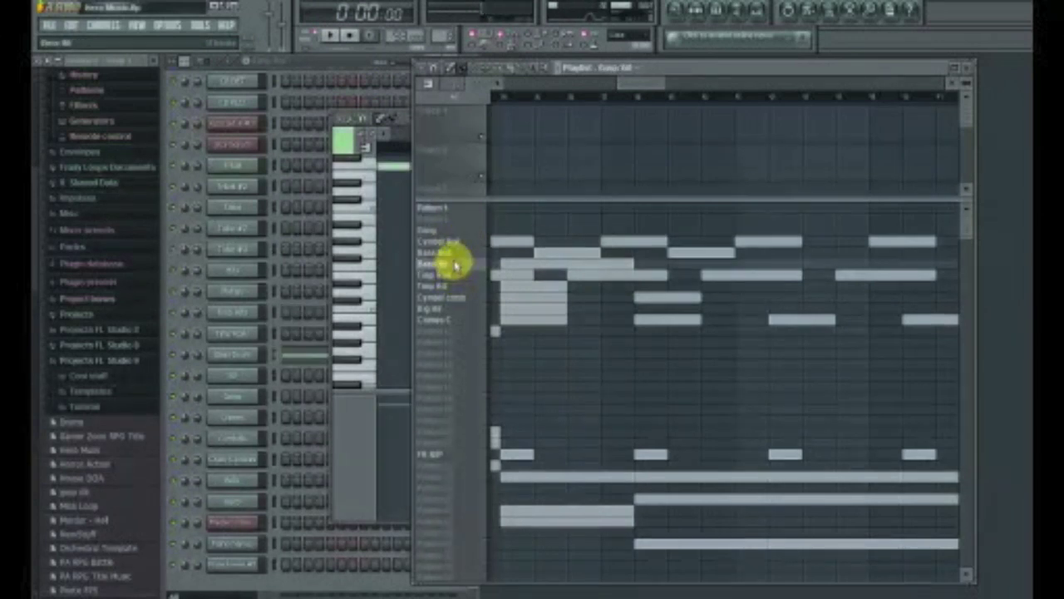
left_click(451, 230)
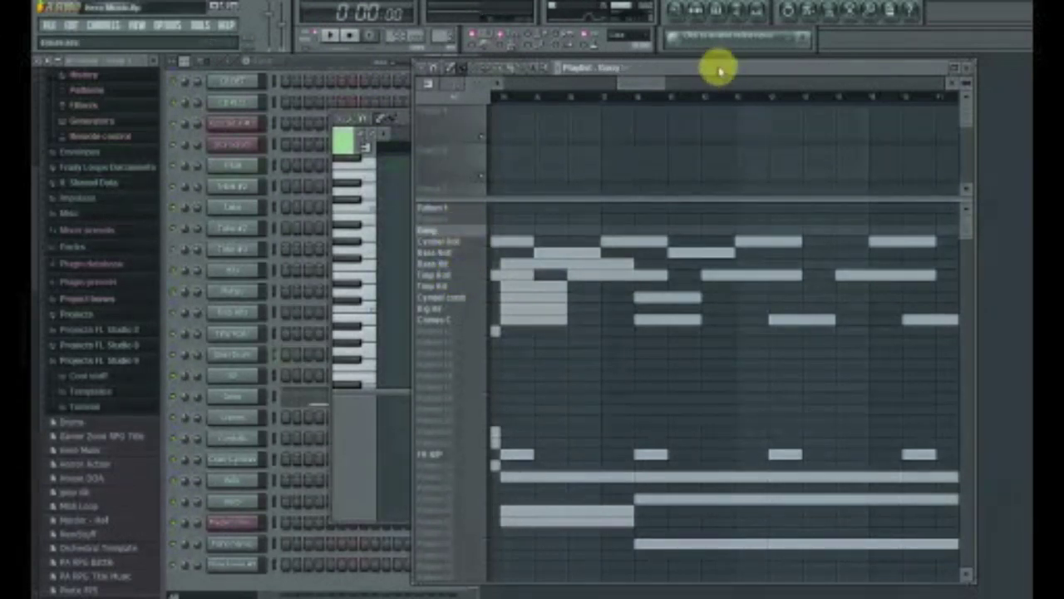
Step: Play the song through the stacked percussion clips into the following section of the playlist, and stop playback
left_click_drag(643, 81, 671, 101)
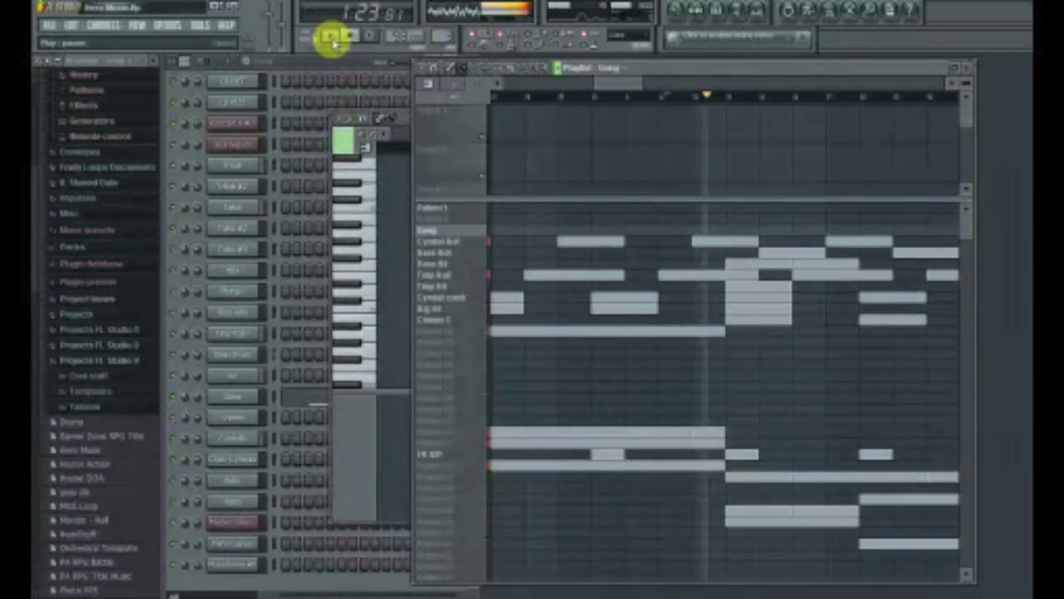
left_click_drag(610, 80, 631, 86)
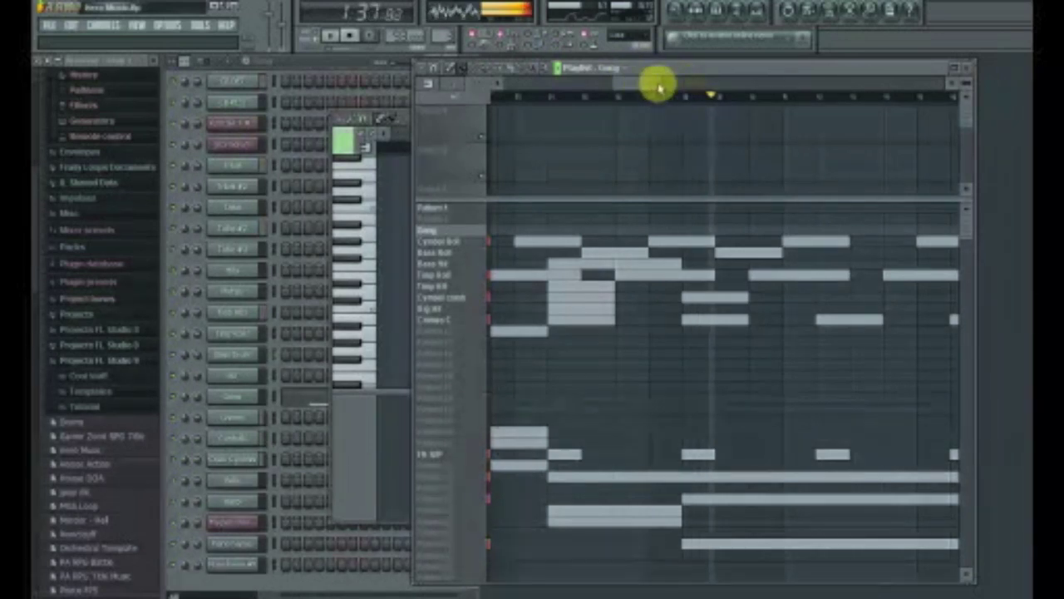
left_click_drag(641, 84, 649, 90)
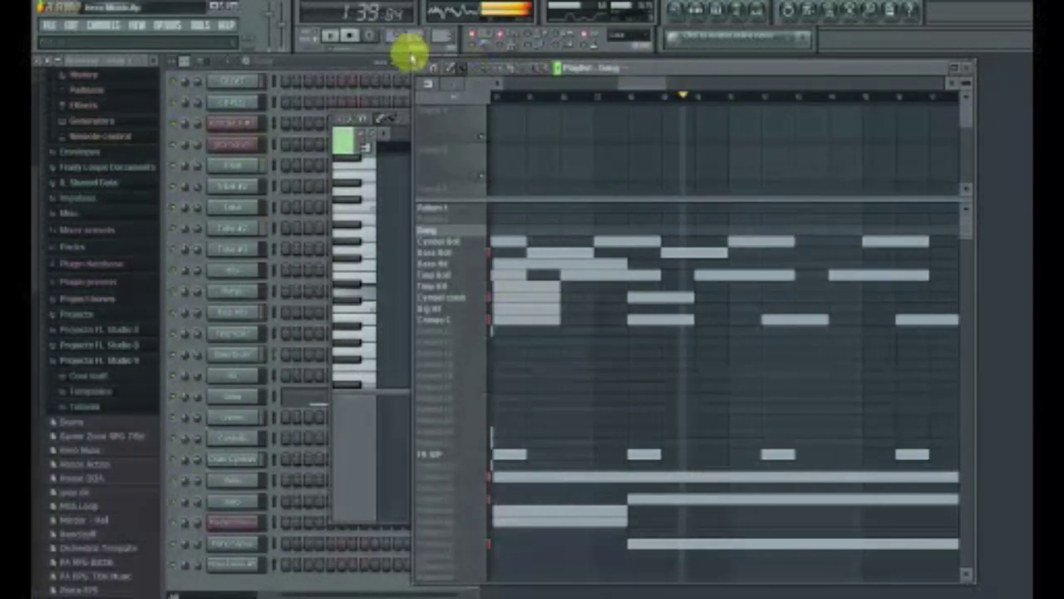
left_click(351, 38)
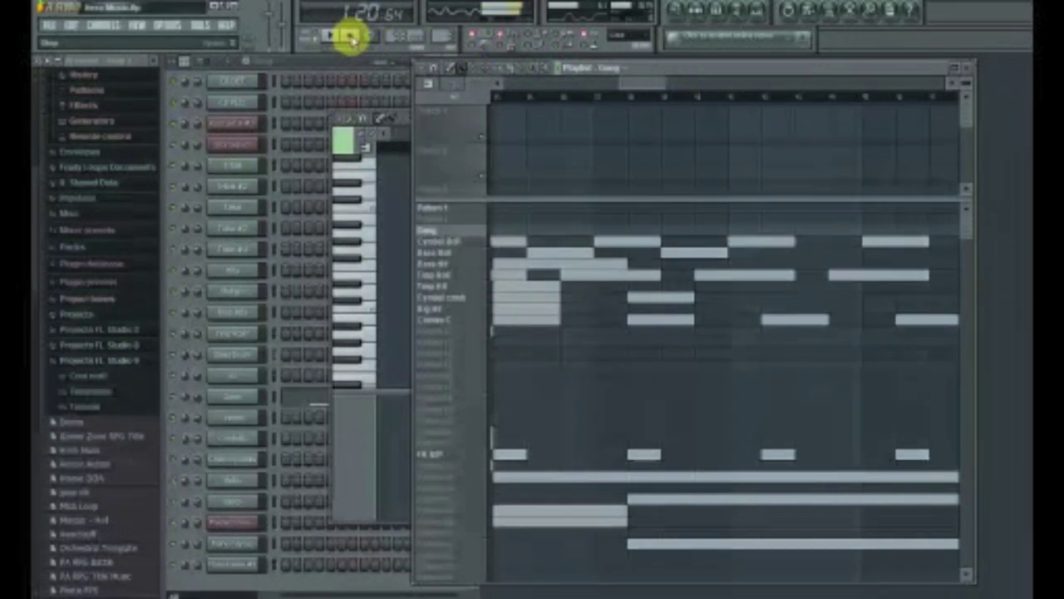
Step: Select the Cymbal Roll, Timp Roll, Bass Hit, Cymbal crash and Chimes C patterns in turn
left_click(444, 241)
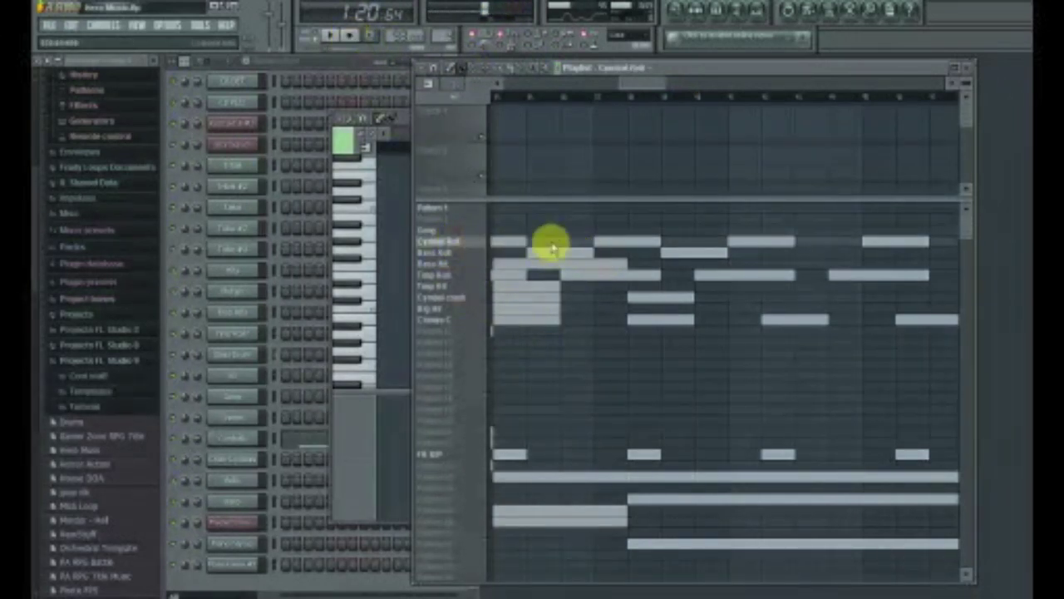
left_click(454, 274)
left_click(454, 266)
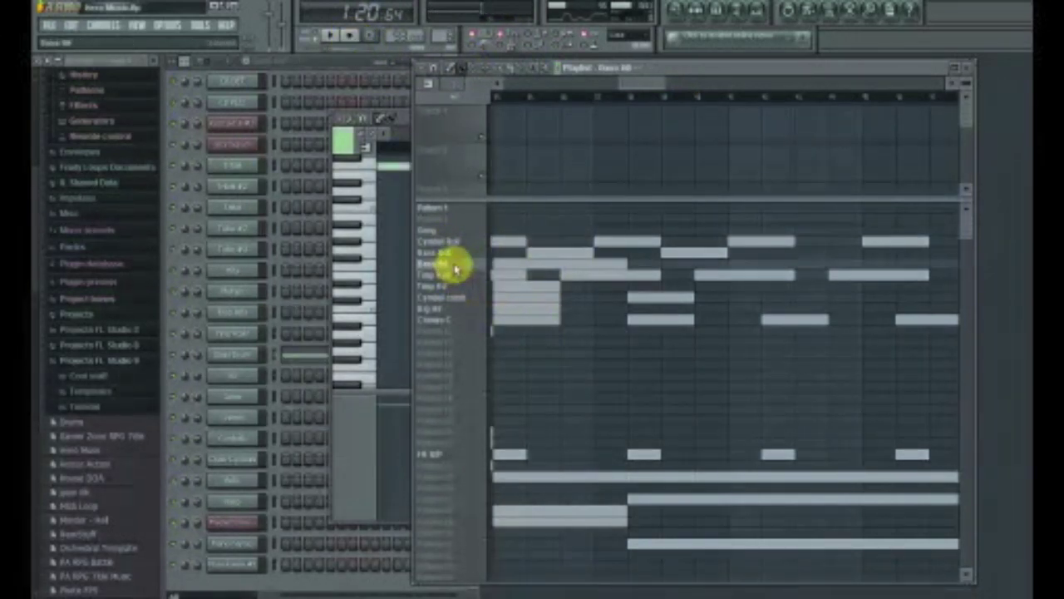
left_click(456, 297)
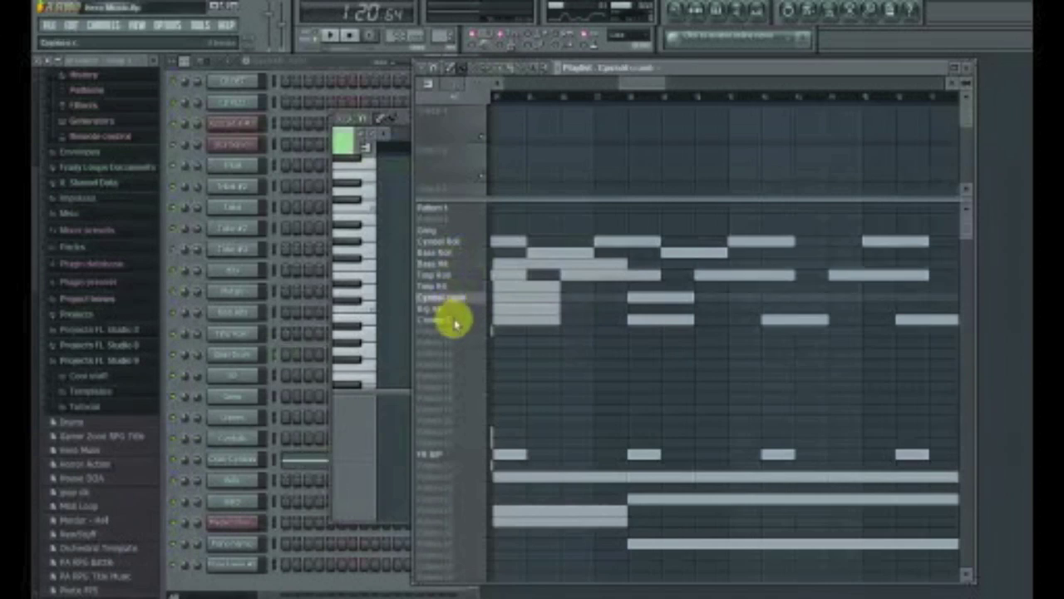
left_click(452, 317)
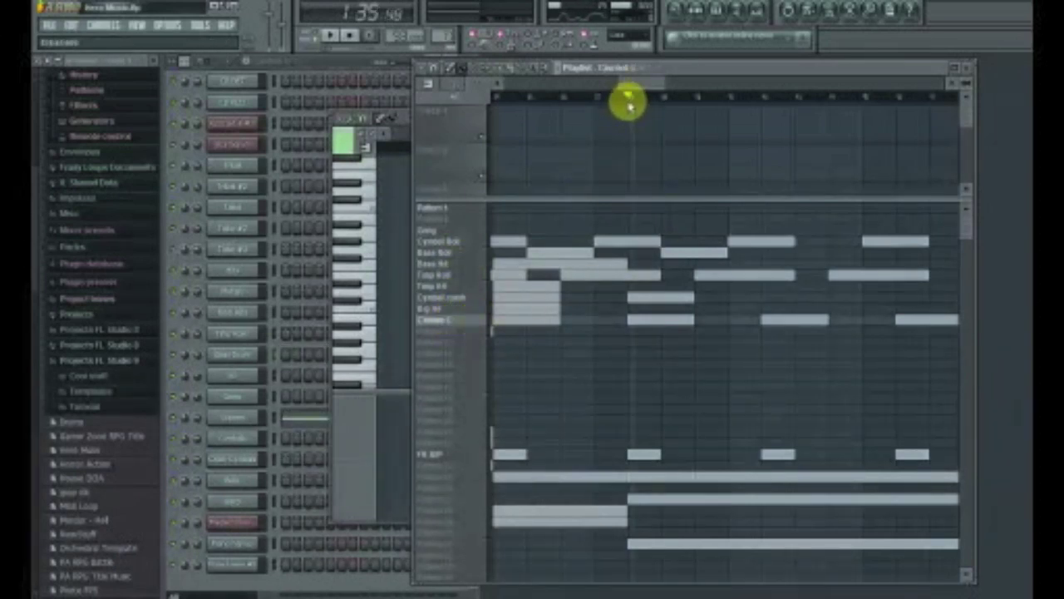
Step: Play the song from 1:35, where the Cymbal crash and Chimes C clips start together, and stop playback
left_click(329, 37)
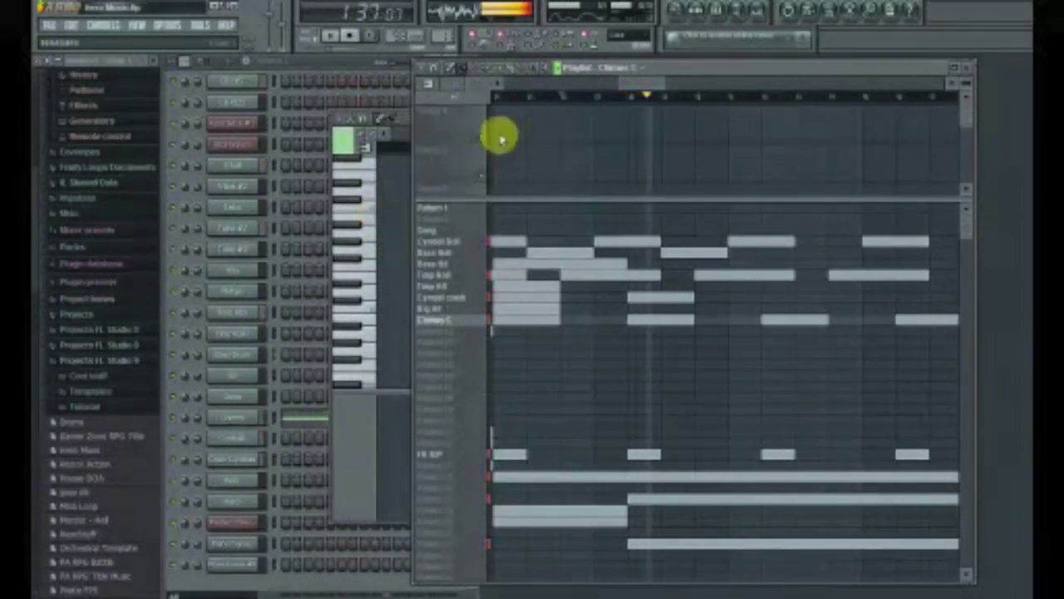
mouse_move(636, 88)
left_mouse_down()
mouse_move(649, 88)
mouse_move(636, 88)
left_mouse_up()
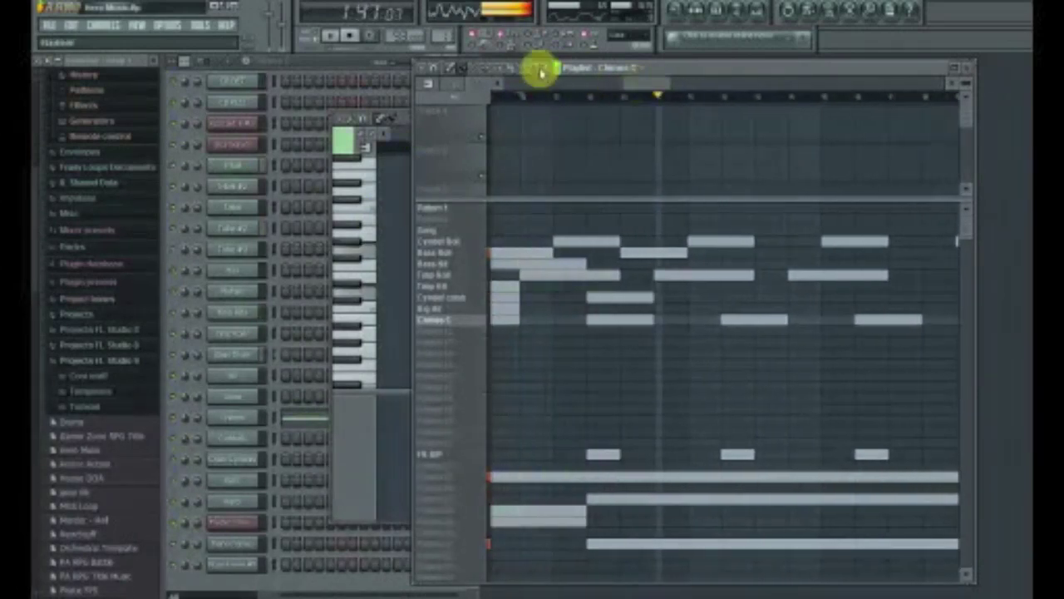
left_click(349, 40)
Step: Play the later section from 2:00 while following the percussion and lower pattern tracks, and stop playback
left_click_drag(651, 86, 674, 100)
left_click(346, 36)
scroll(720, 286, "down", 3)
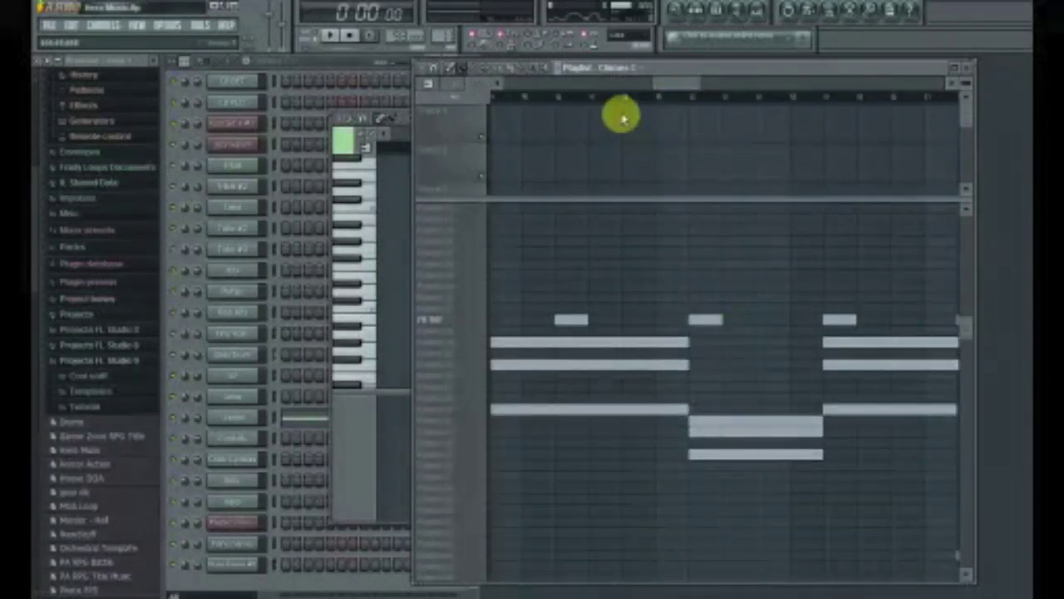
scroll(646, 235, "up", 3)
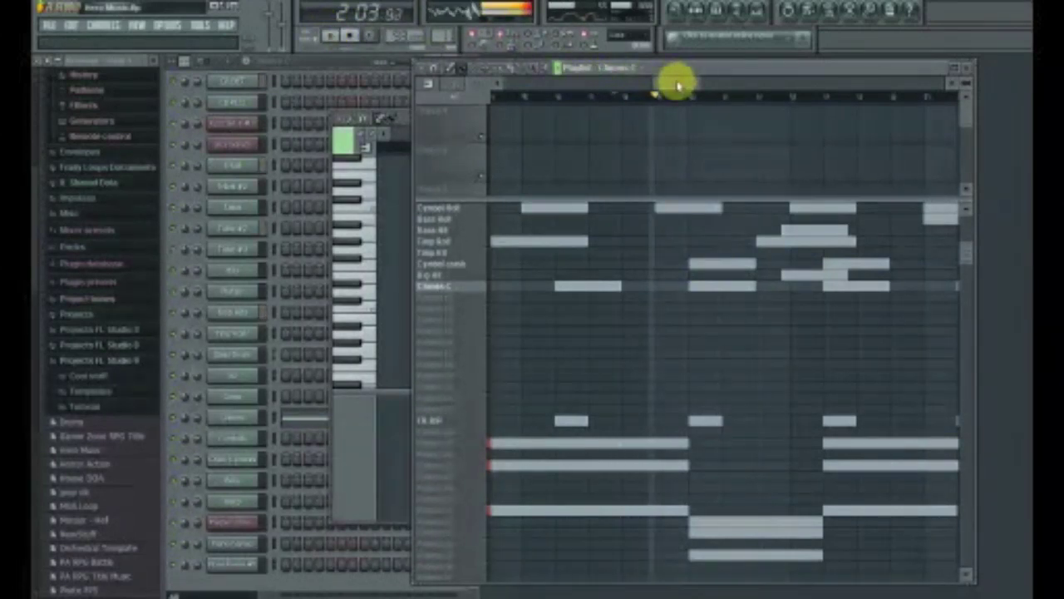
scroll(748, 266, "up", 1)
scroll(772, 278, "down", 3)
scroll(771, 281, "up", 3)
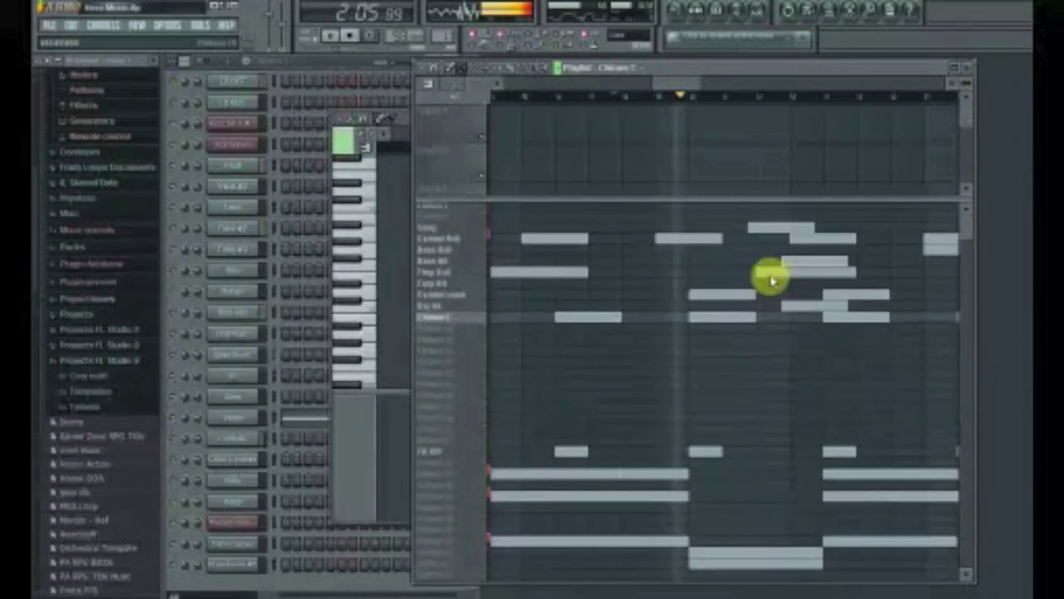
scroll(771, 281, "down", 3)
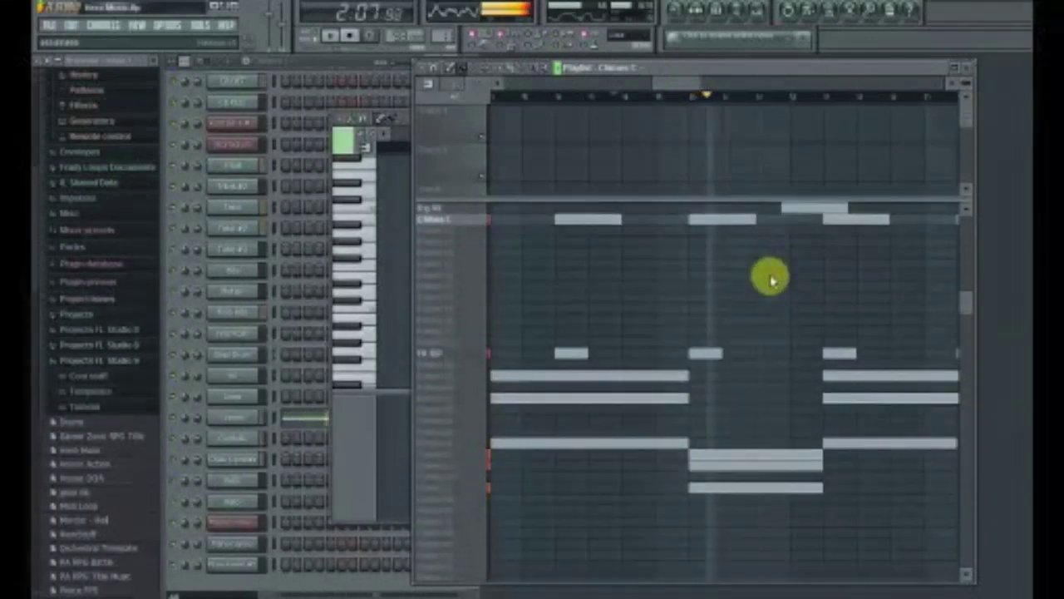
scroll(772, 281, "up", 3)
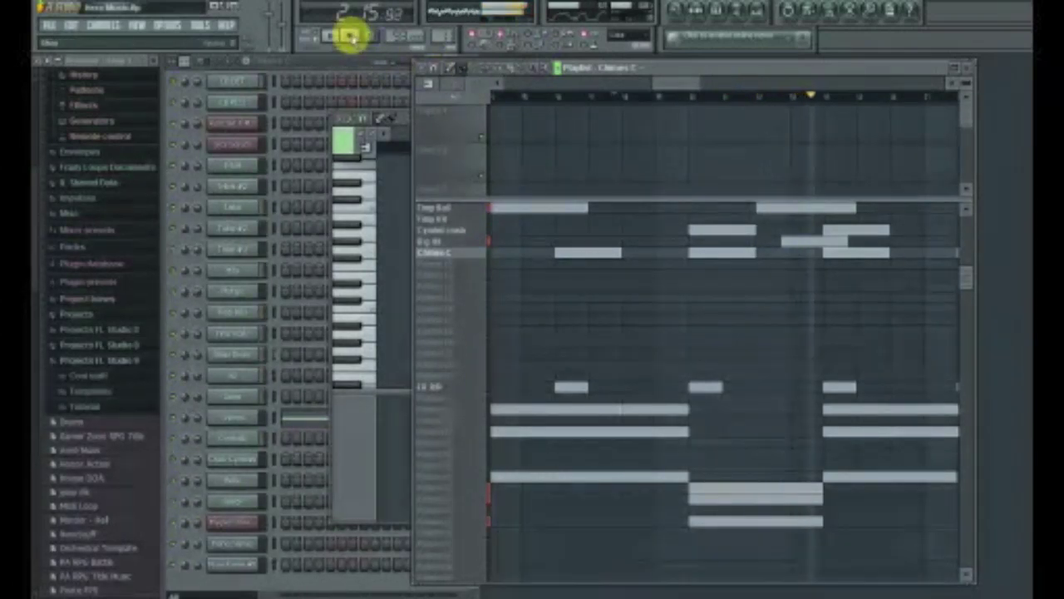
scroll(680, 318, "up", 2)
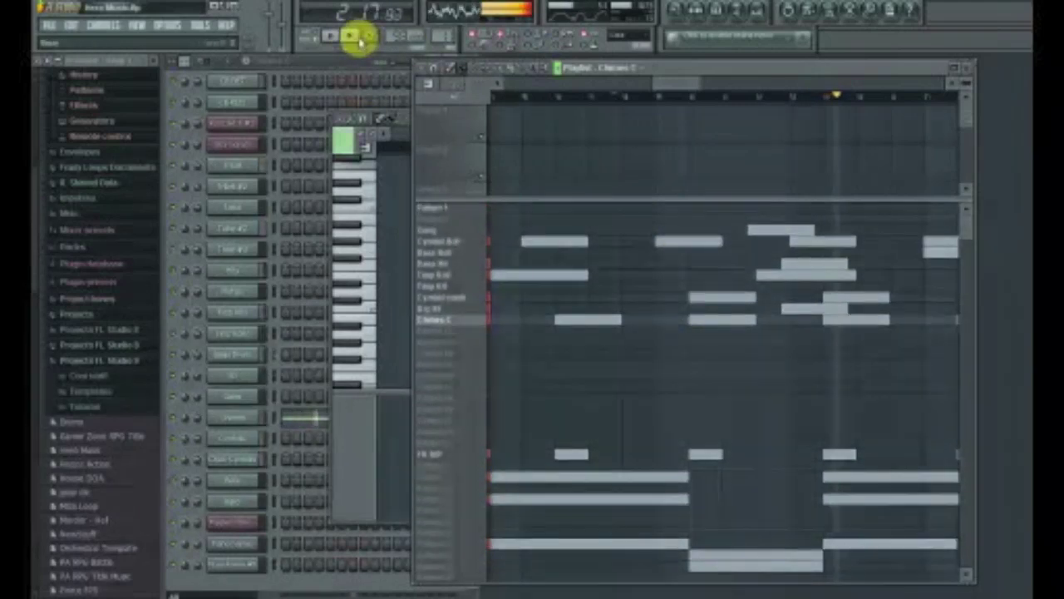
left_click(352, 39)
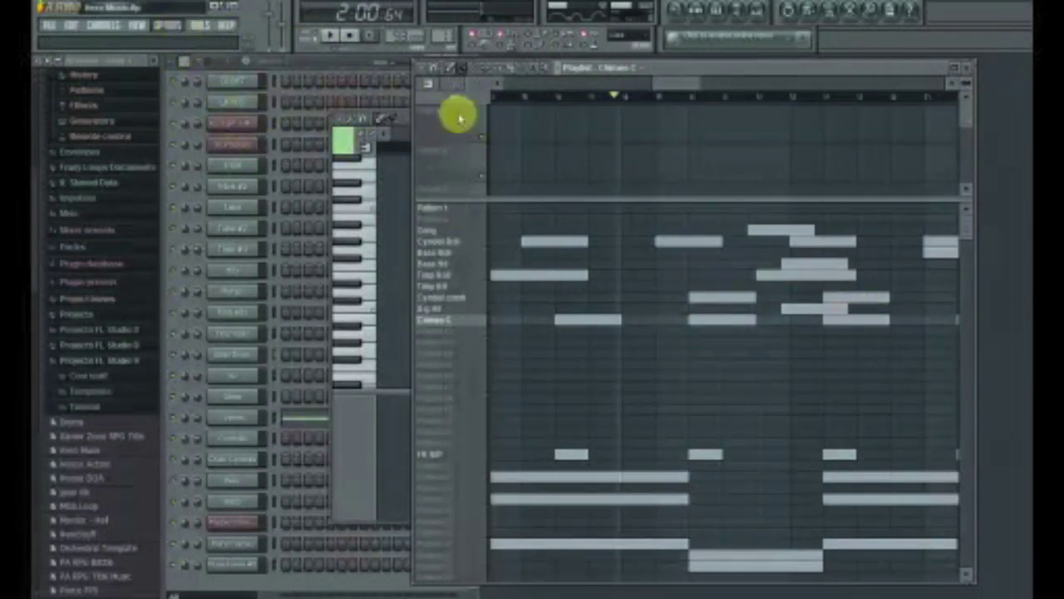
Step: Check the audio settings and replay the song from 2:06 through the overlapping rolls and hits
key("F10")
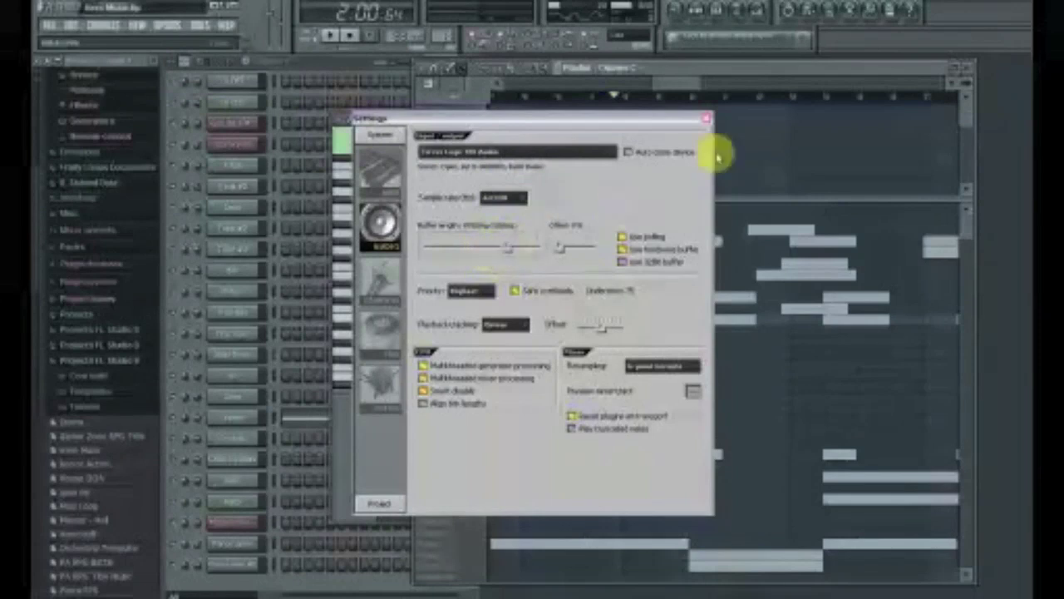
left_click(707, 121)
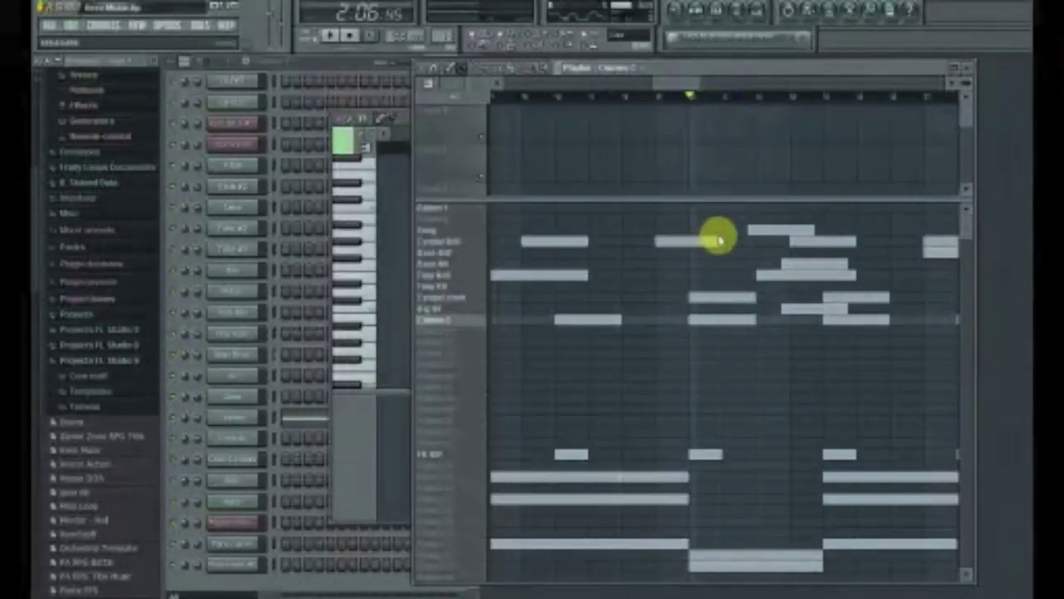
scroll(712, 238, "down", 3)
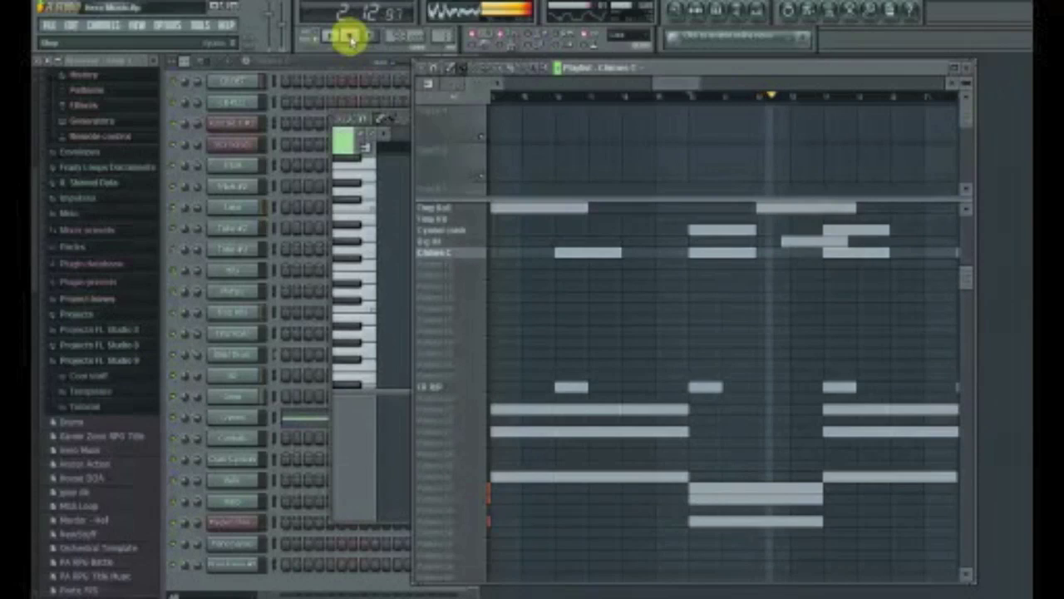
scroll(411, 218, "up", 2)
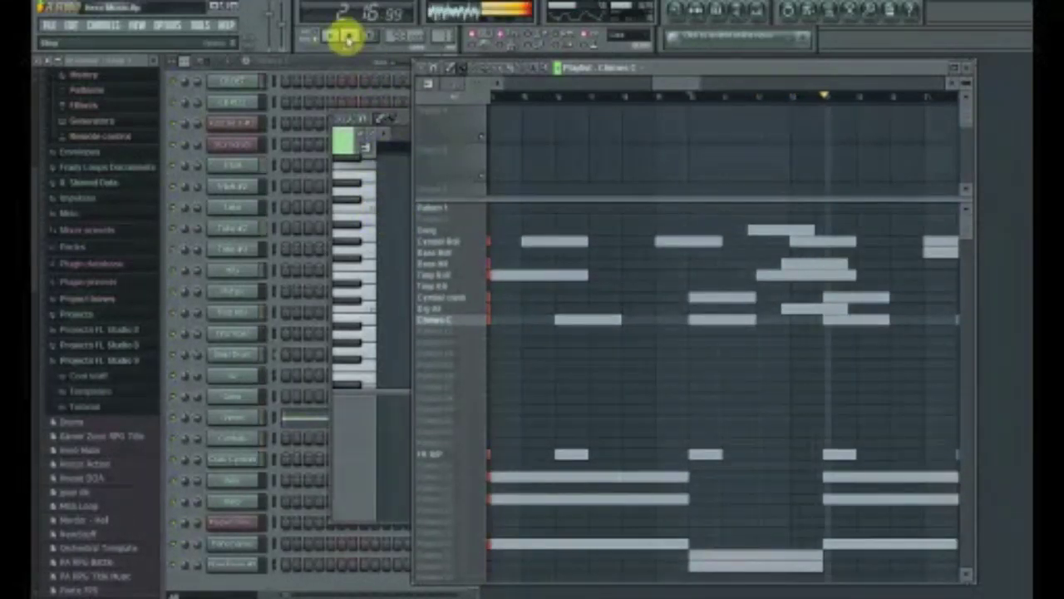
left_click(347, 38)
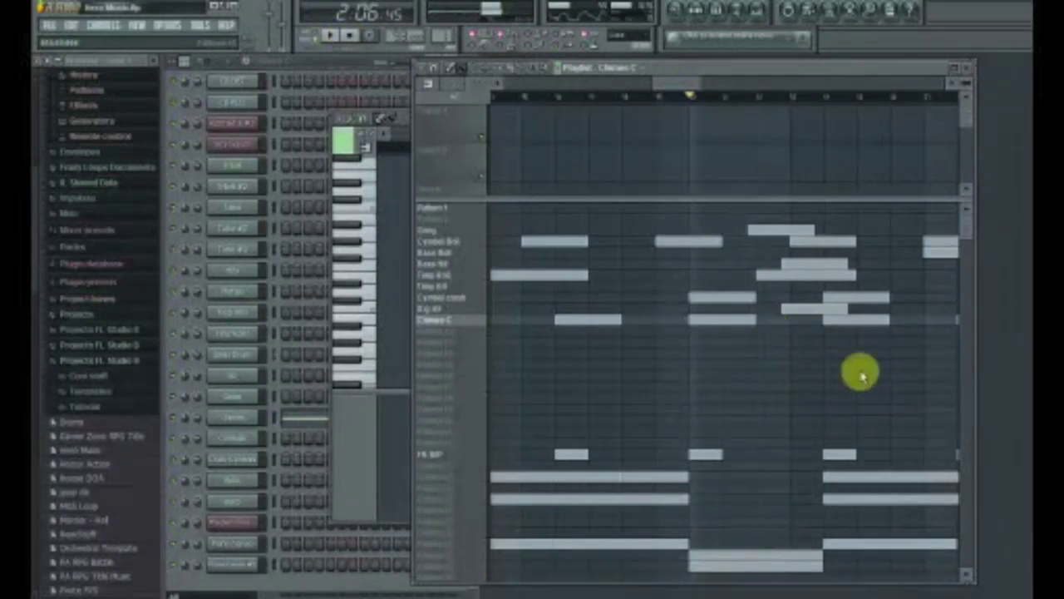
Step: Compare the Cymbal crash and Bass Hit patterns by selecting them alternately, ending on Cymbal crash
left_click(449, 301)
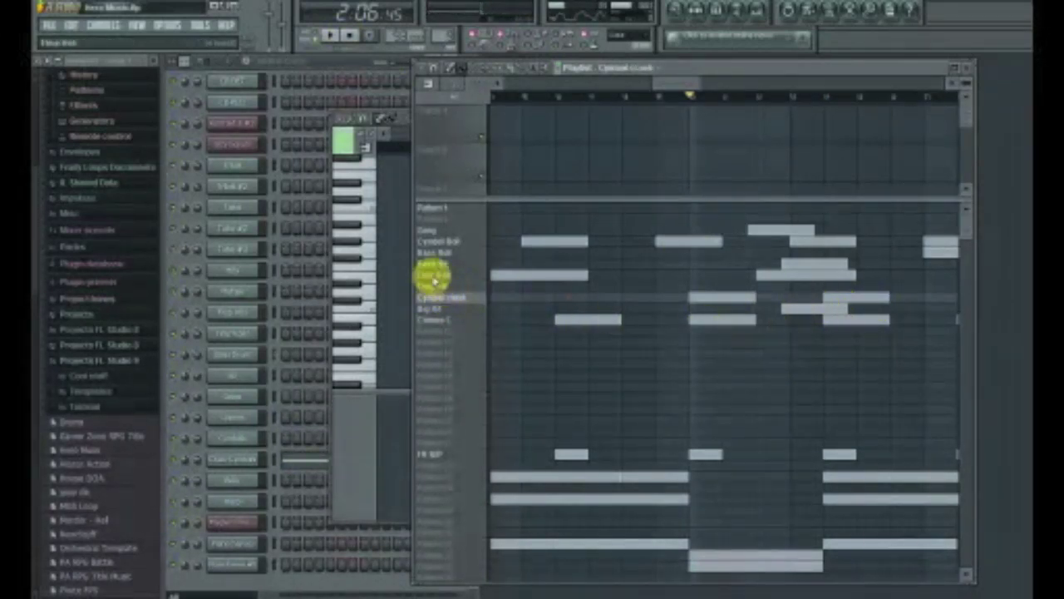
left_click(438, 266)
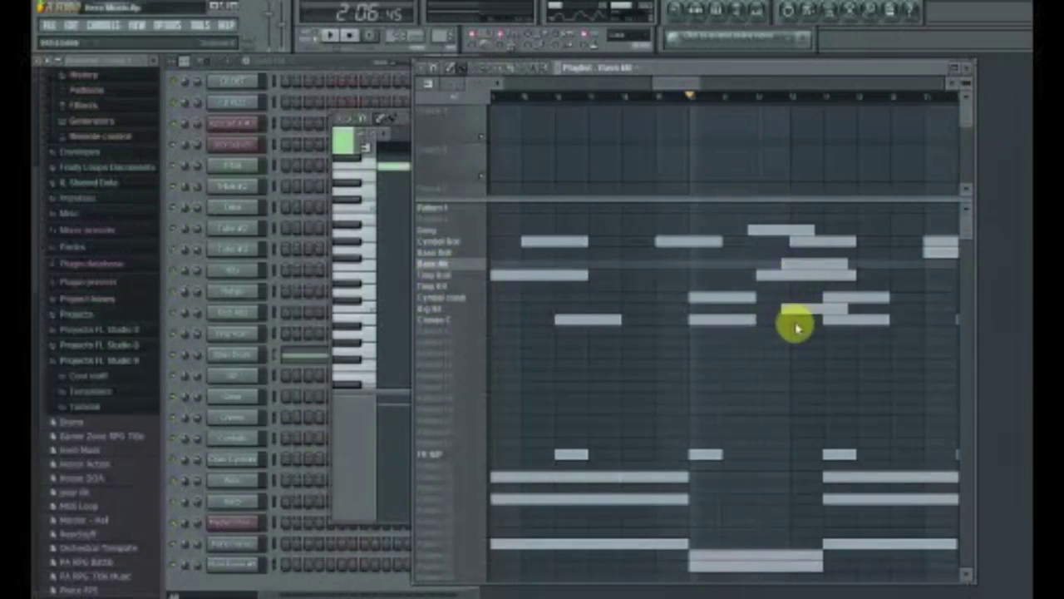
left_click(441, 297)
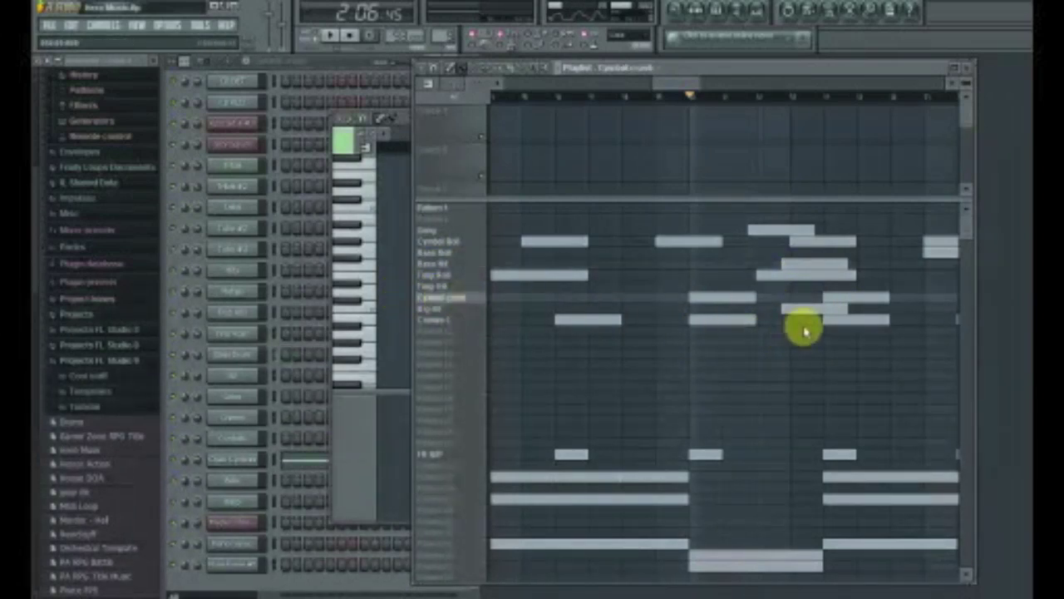
Step: Delete the overlapping Timp Roll, Gong, Cymbal Roll, Bass Hit and Big Hit clips between the two Cymbal crash clips
right_click(807, 274)
right_click(786, 229)
right_click(794, 241)
right_click(785, 264)
right_click(790, 308)
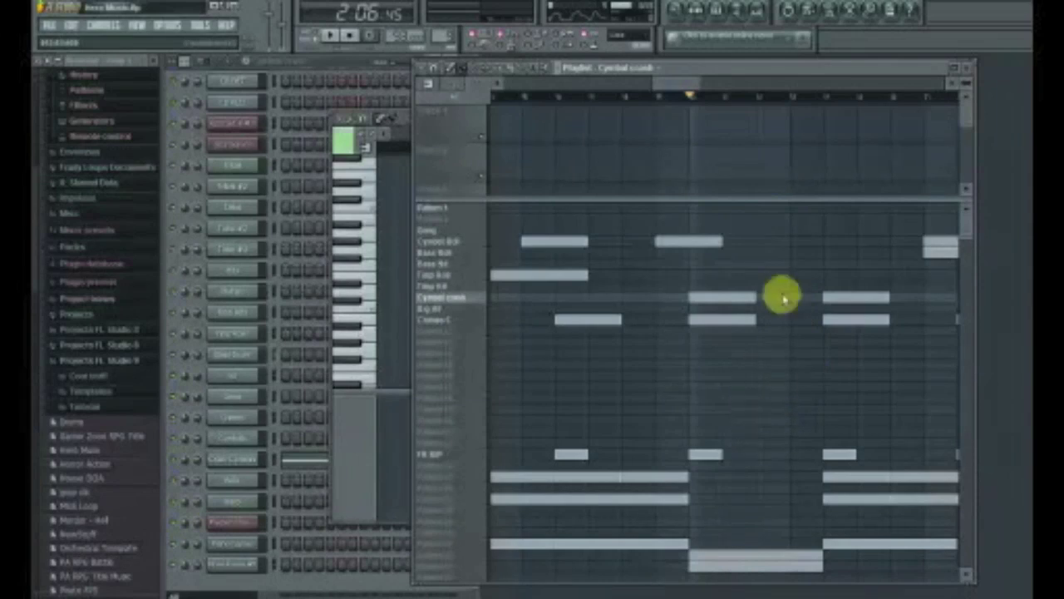
Step: Play the section from 2:06 without the deleted percussion clips and stop playback
scroll(682, 266, "down", 3)
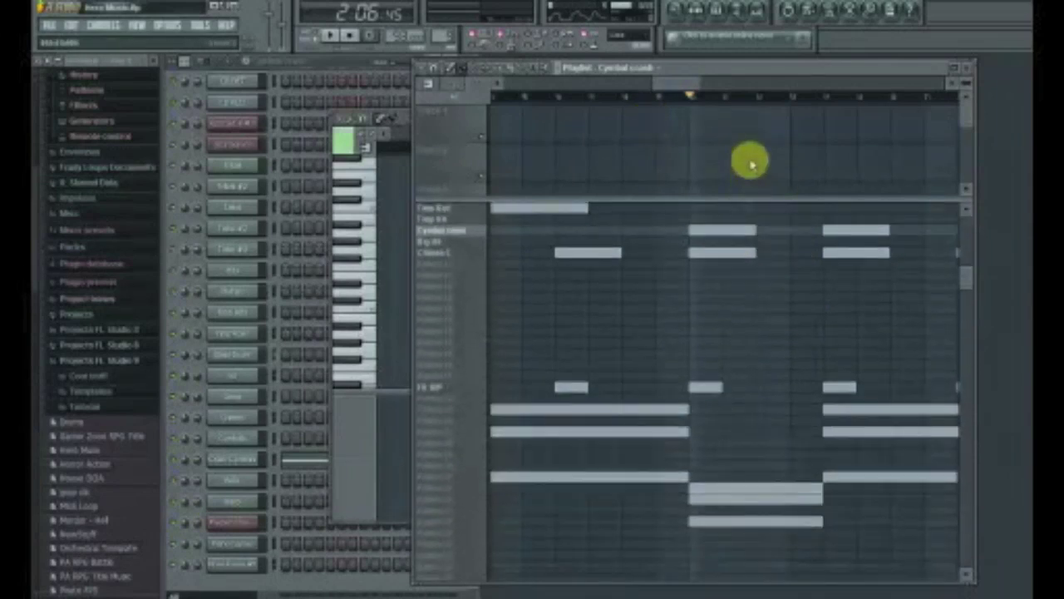
left_click(330, 35)
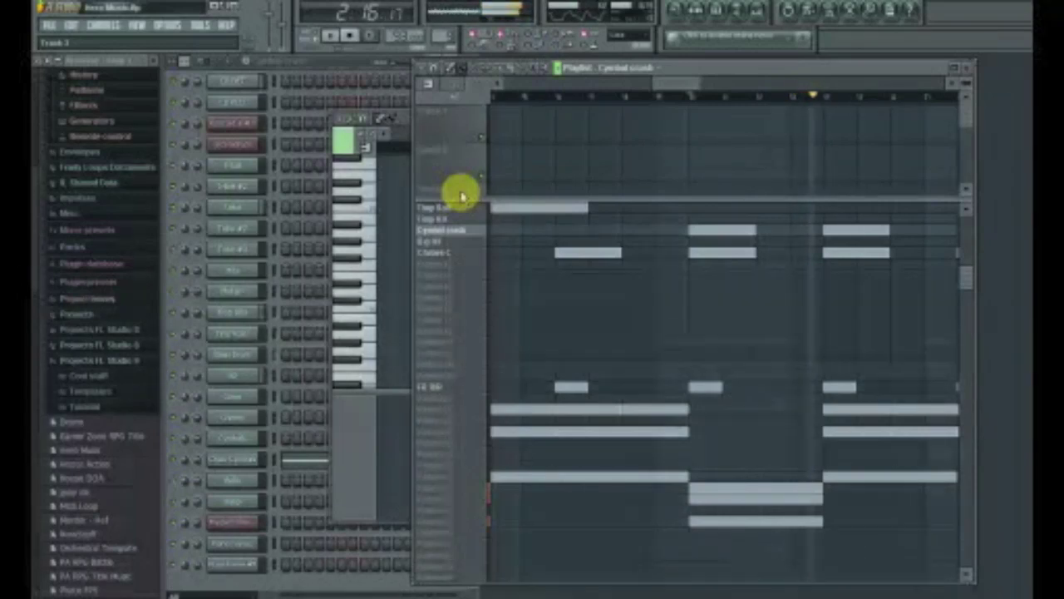
left_click(346, 34)
Step: Move the song position to about 2:16, at the start of the second Cymbal crash clip
scroll(670, 83, "right", 1)
scroll(670, 83, "right", 1)
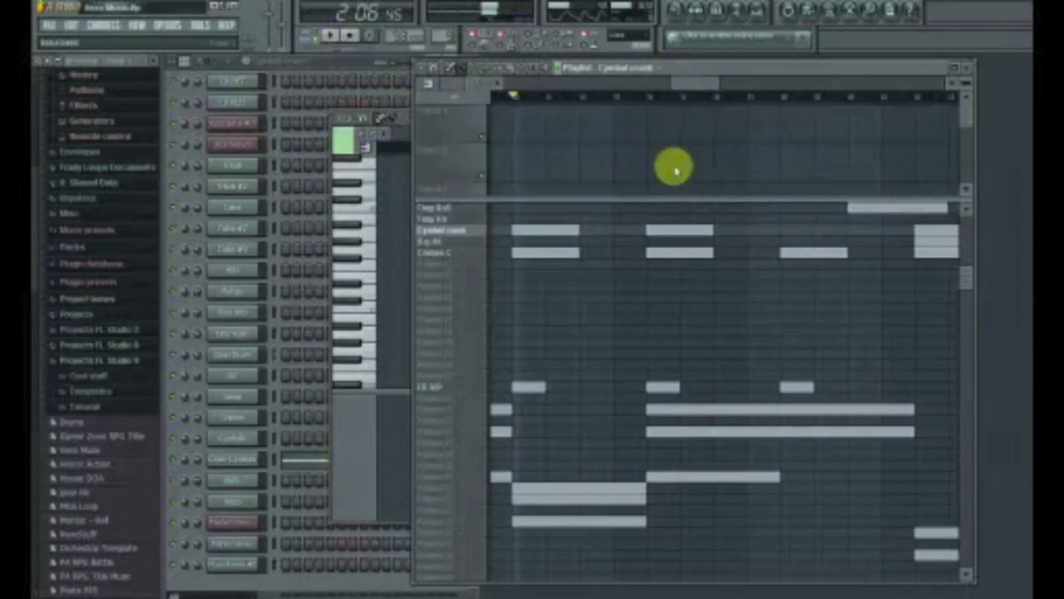
scroll(646, 297, "up", 2)
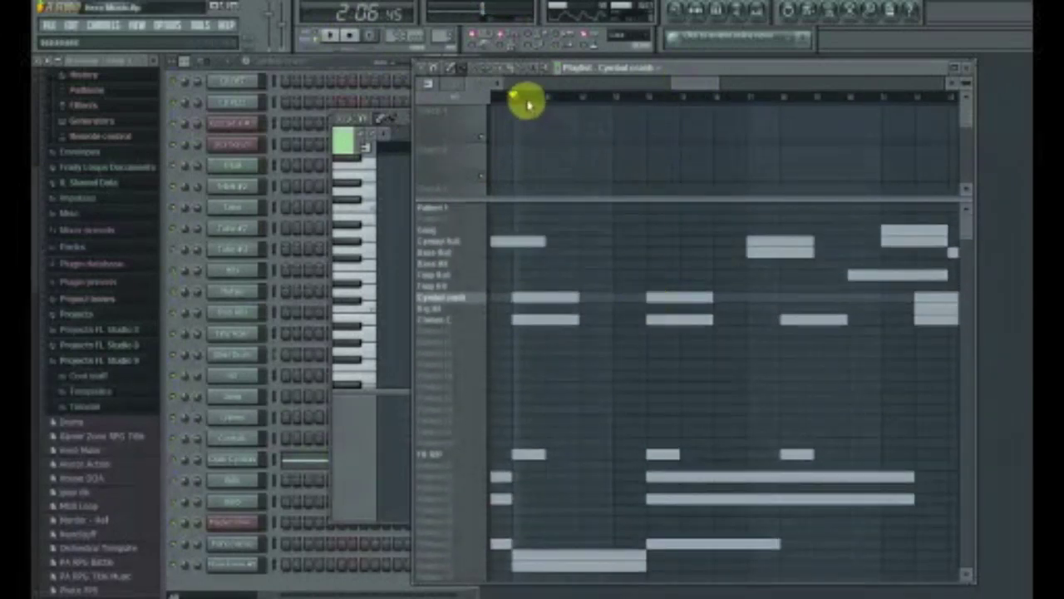
left_click_drag(572, 100, 644, 101)
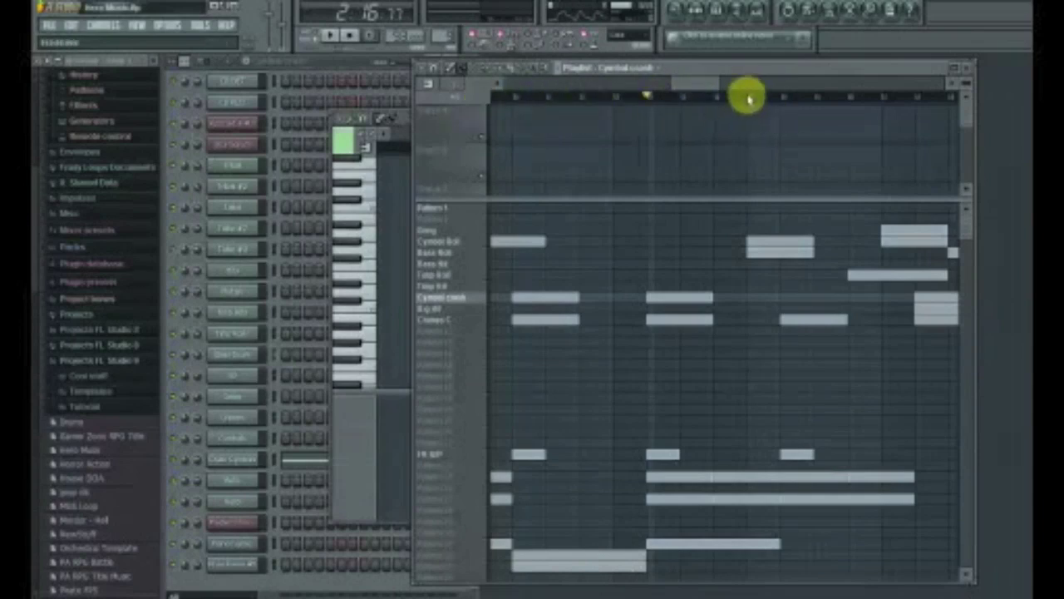
Step: Open the Cymbals notes of the Cymbal Roll pattern in the piano roll and show where they begin
scroll(716, 87, "right", 1)
left_click_drag(716, 87, 624, 88)
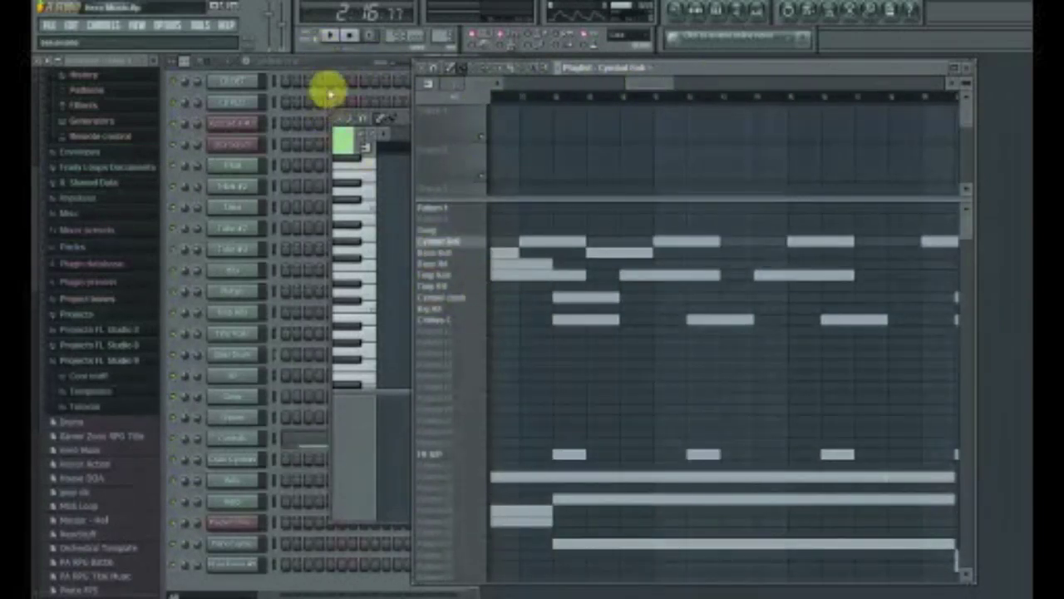
left_click(326, 68)
left_click(325, 437)
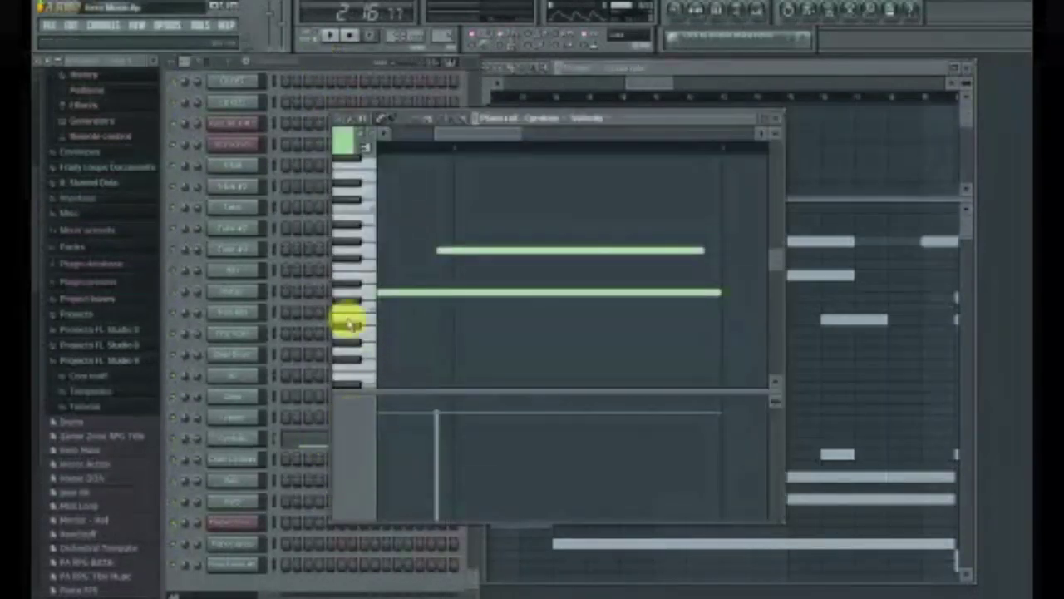
left_click_drag(451, 134, 414, 135)
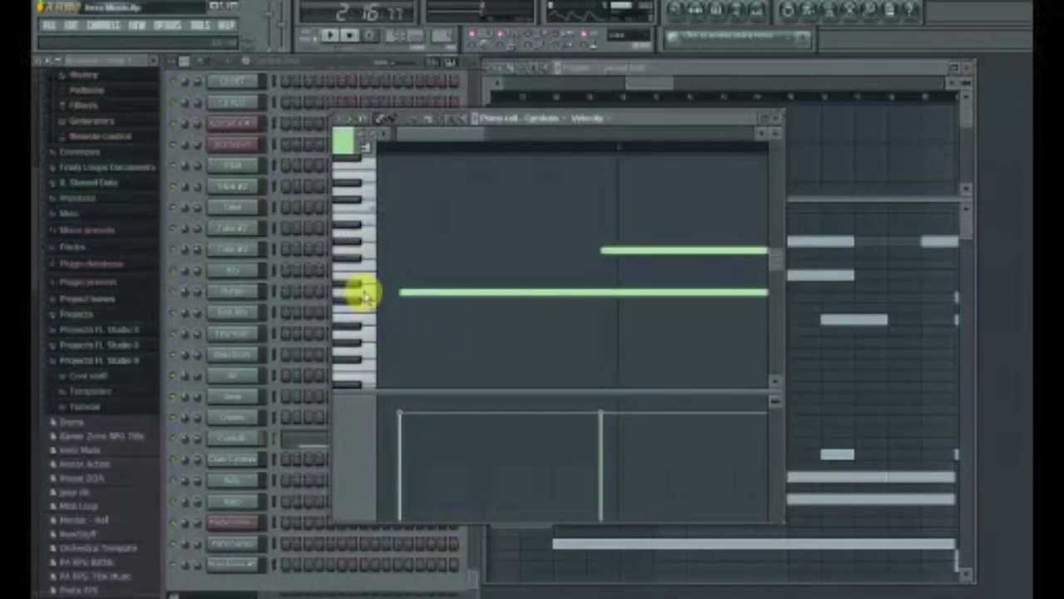
Step: Stop playback, reposition the Cymbals piano roll window and bring the channel step sequencer in front of it
left_click(348, 33)
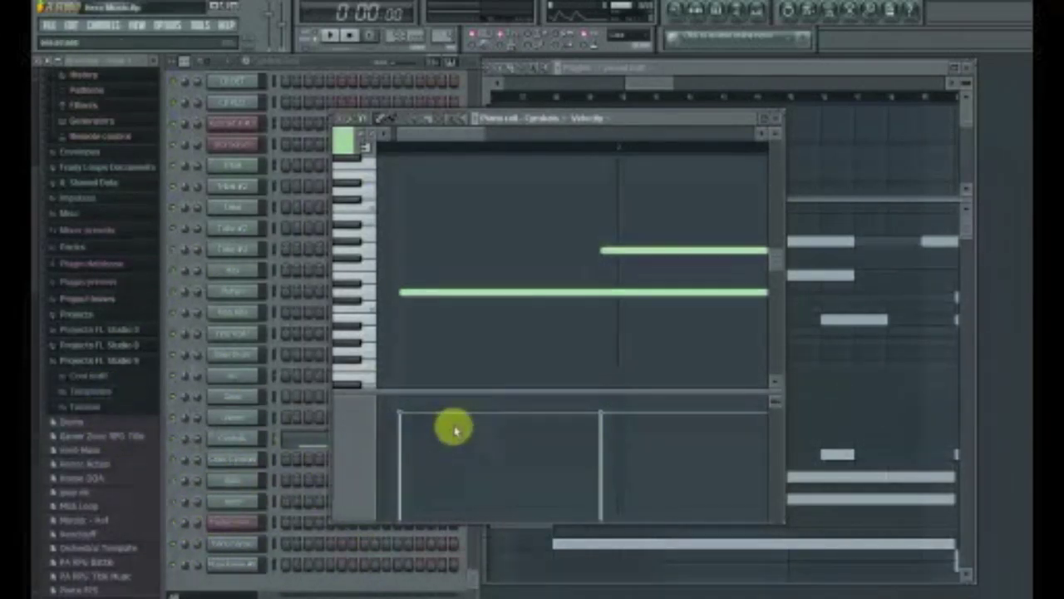
left_click_drag(638, 125, 558, 113)
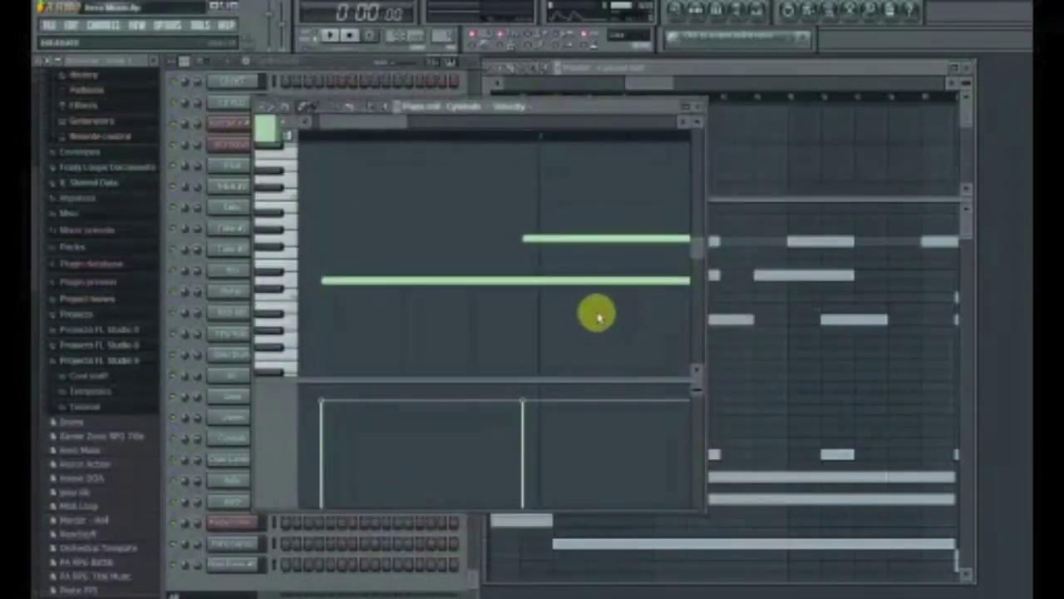
left_click_drag(570, 104, 610, 99)
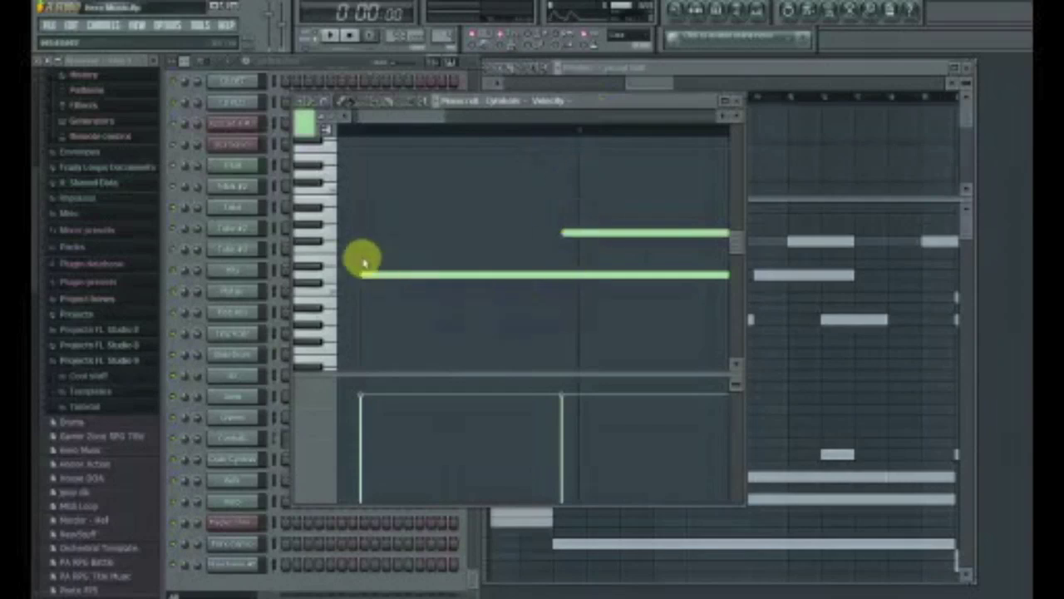
left_click(332, 60)
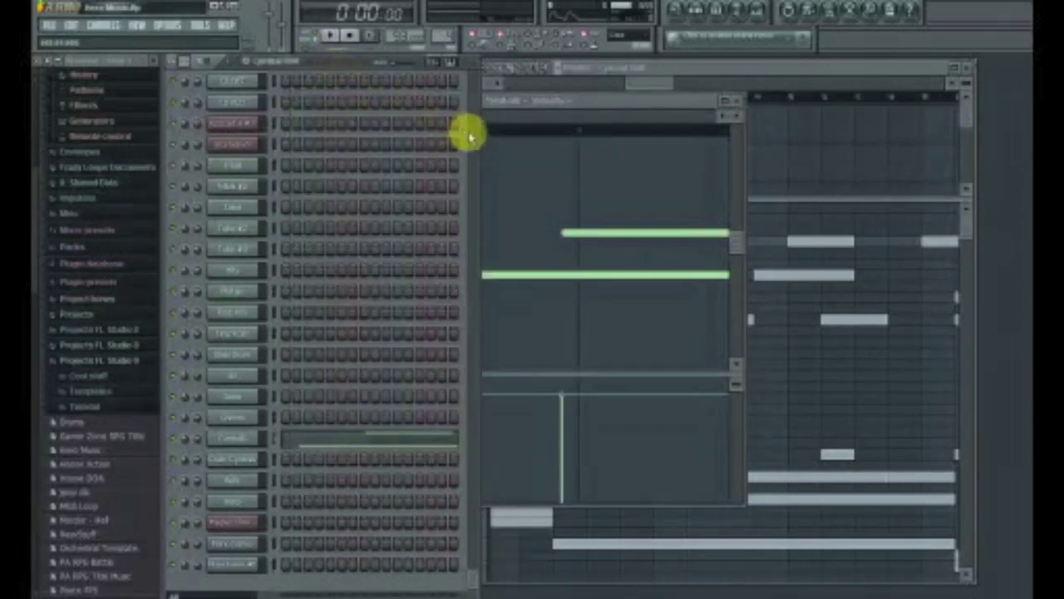